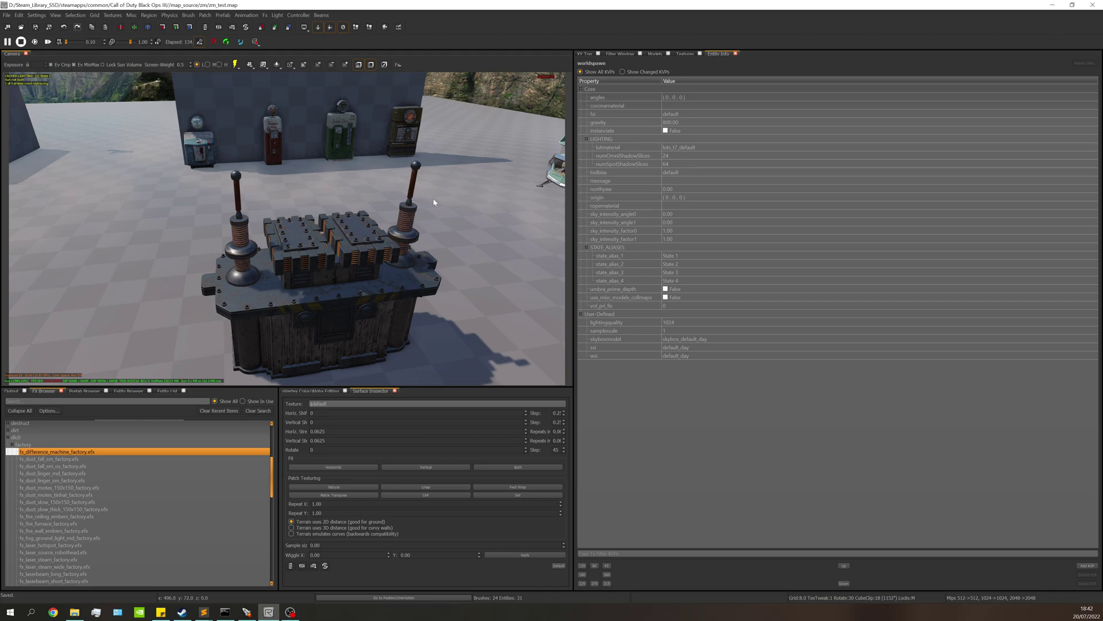
right_drag(435, 203, 470, 164)
right_drag(468, 209, 377, 177)
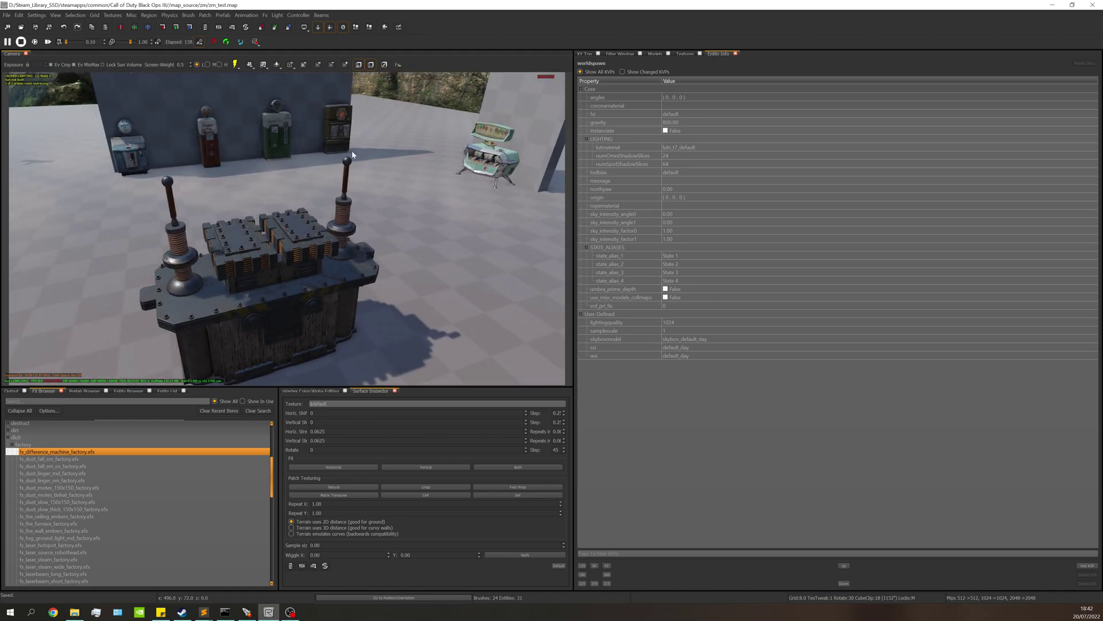
click(173, 227)
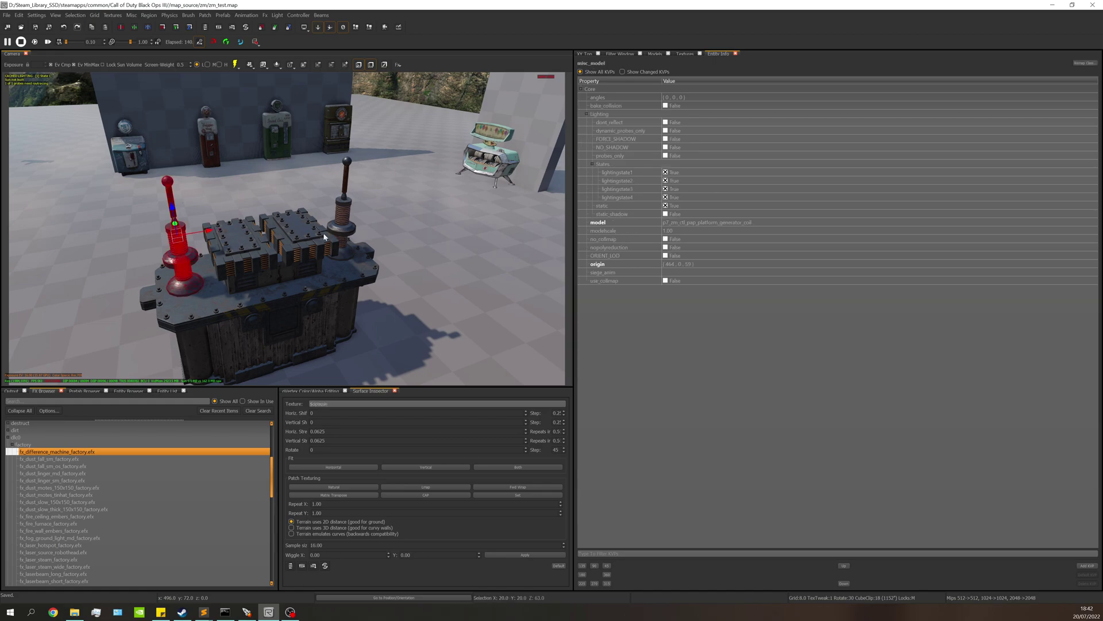
key(Escape)
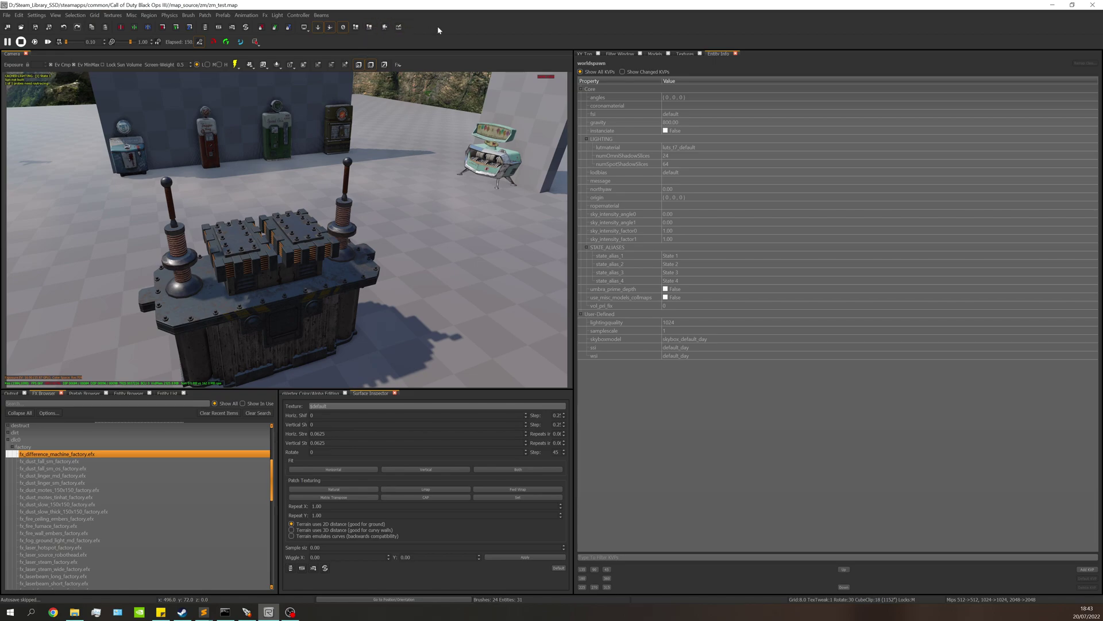
Open the Exploder Manager and keep it docked in the same group as the Entity Info panel
right_click(415, 12)
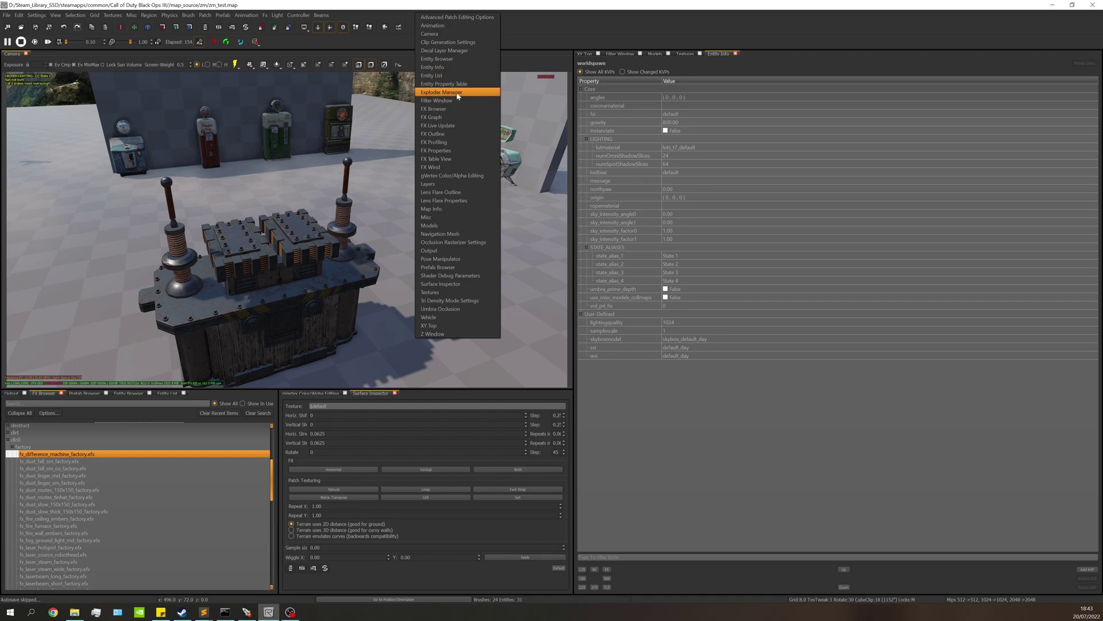
click(458, 94)
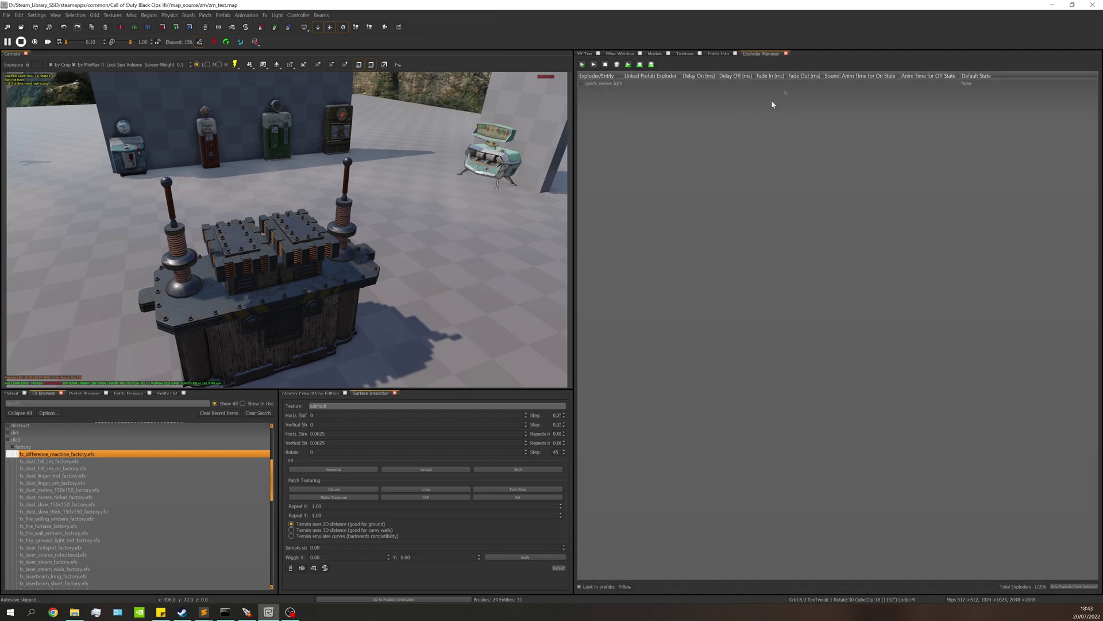
drag(764, 57, 704, 280)
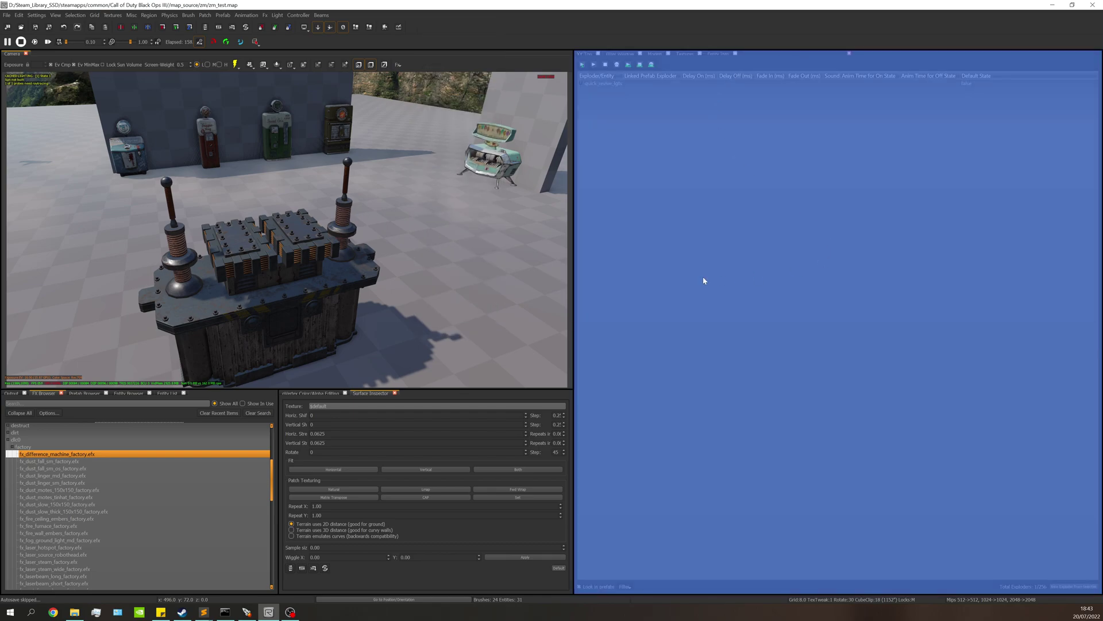
drag(785, 197, 763, 194)
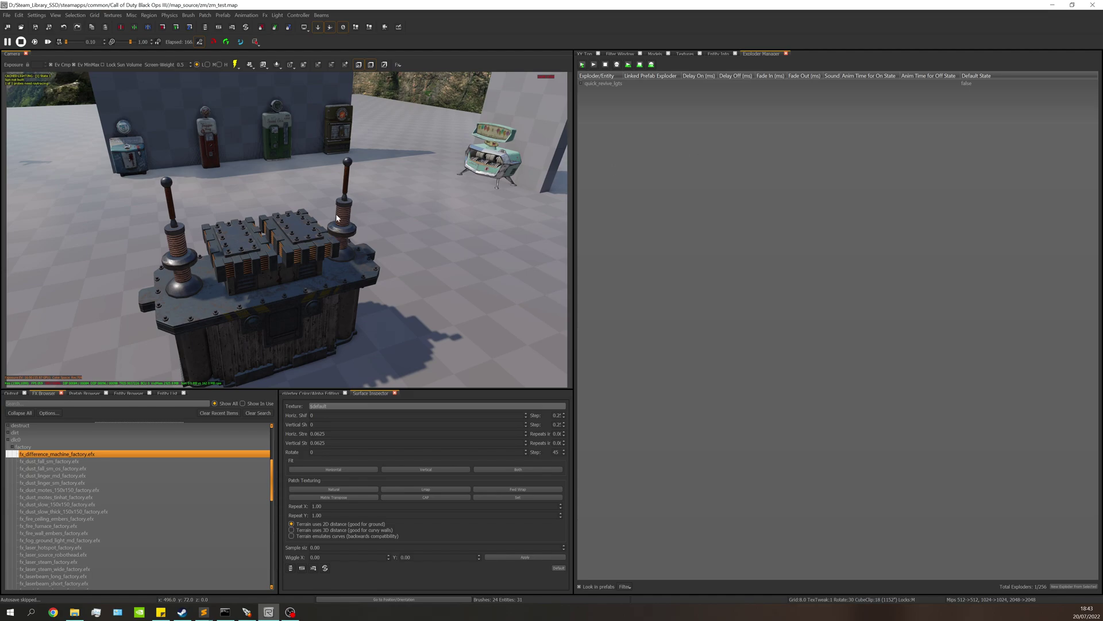
Place the fx_difference_machine_factory.efx effect from the FX Browser onto the generator's left coil
right_drag(336, 218, 336, 217)
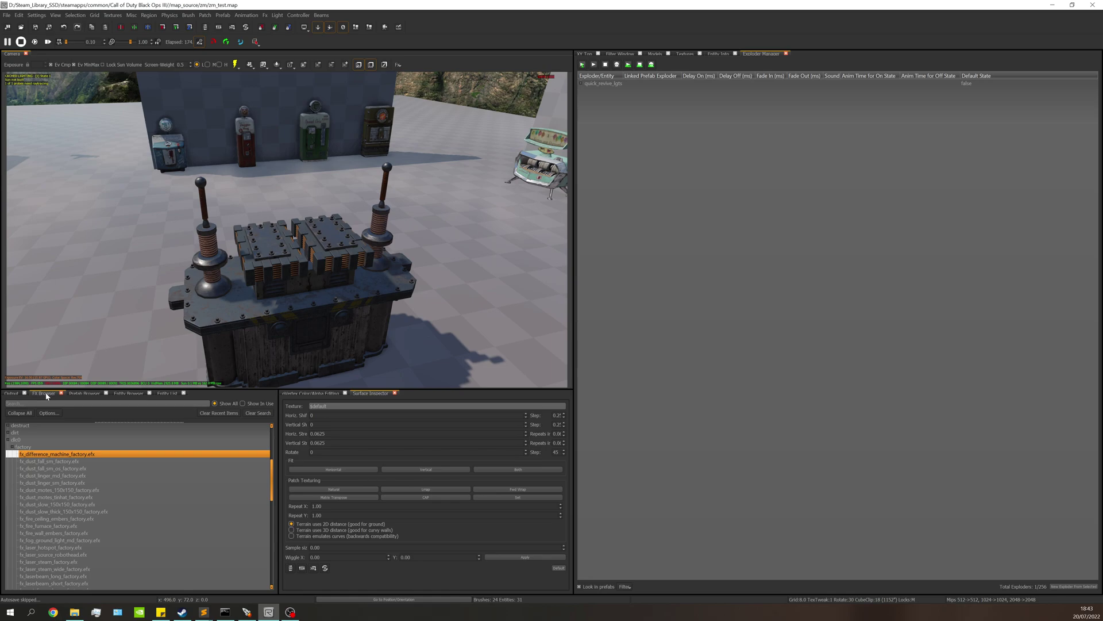
right_click(374, 14)
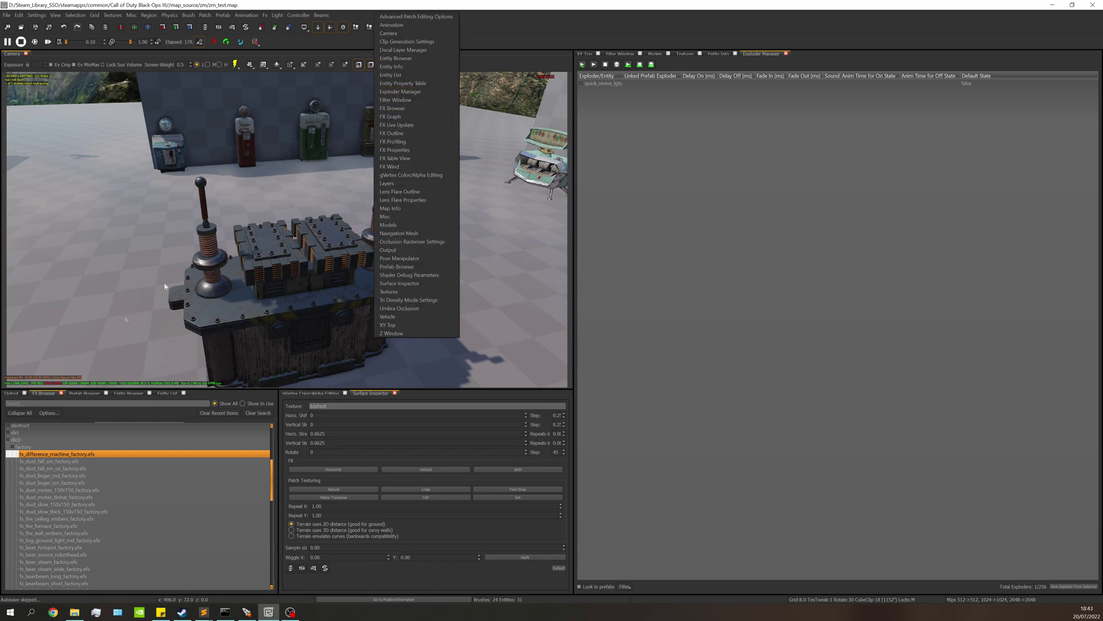
click(47, 396)
click(713, 84)
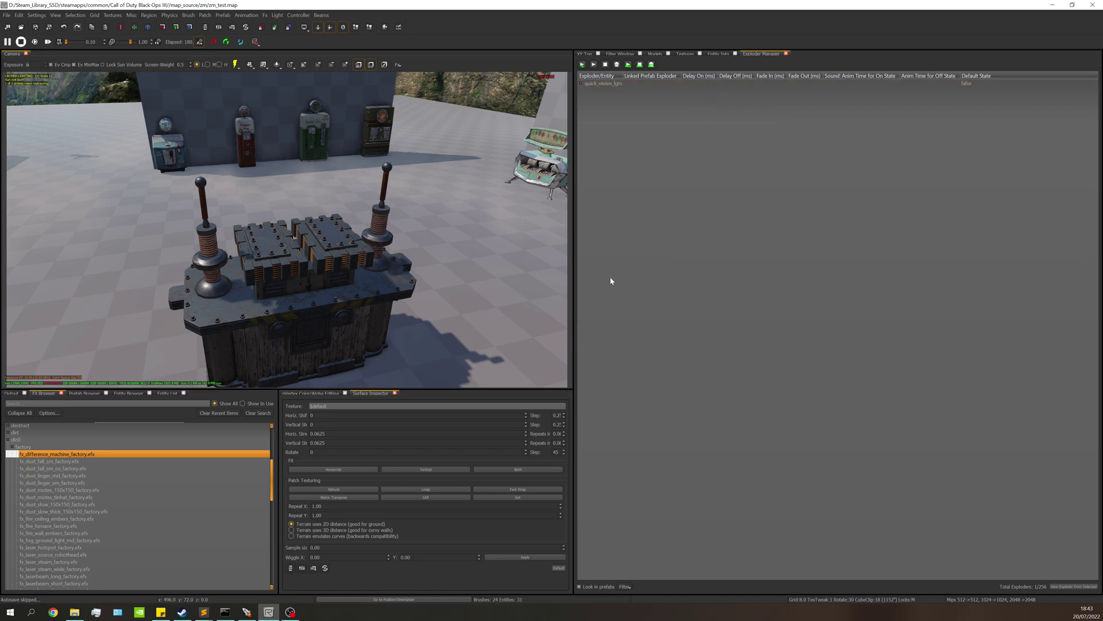
drag(74, 453, 211, 263)
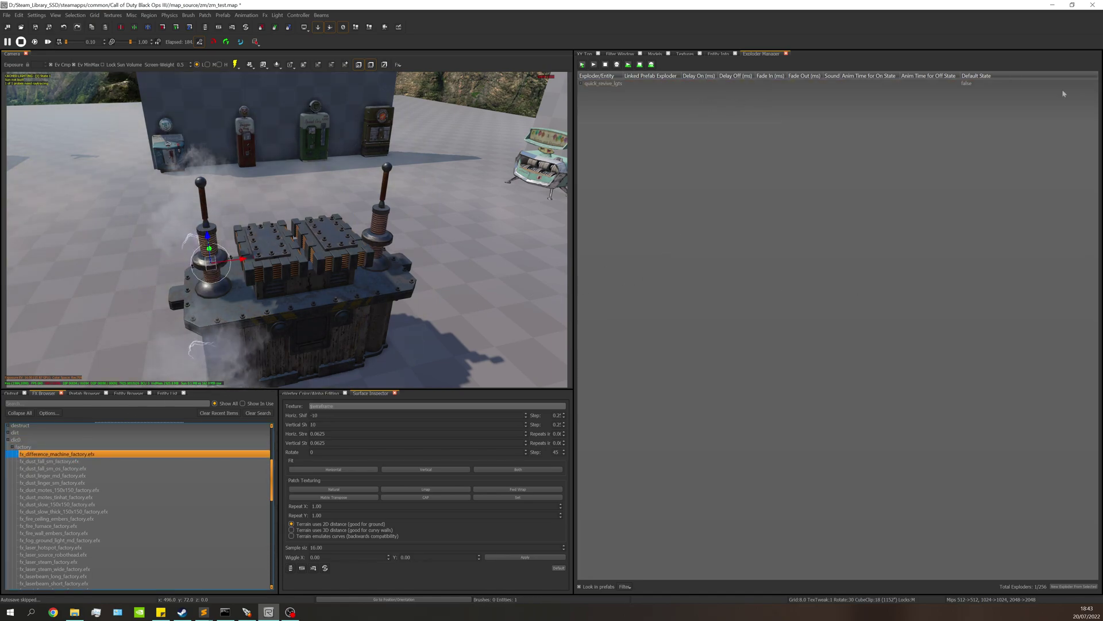
Raise the placed effect to the tip of the left coil in the XZ front view
click(585, 53)
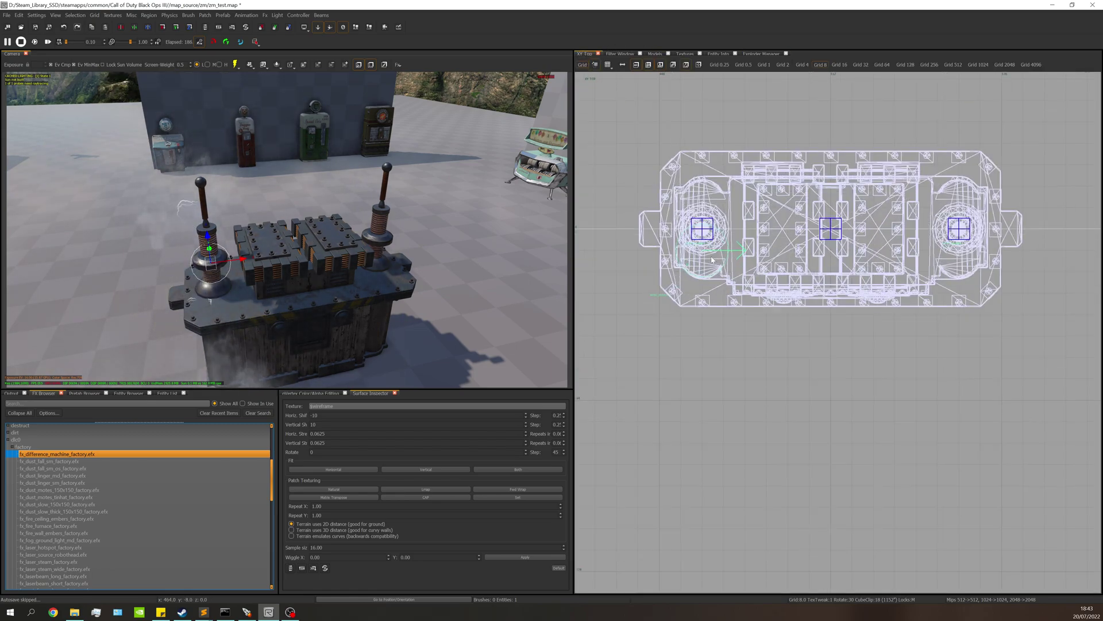
scroll(716, 256, up, 1)
scroll(719, 234, down, 3)
key(ctrl+Tab)
scroll(854, 298, up, 3)
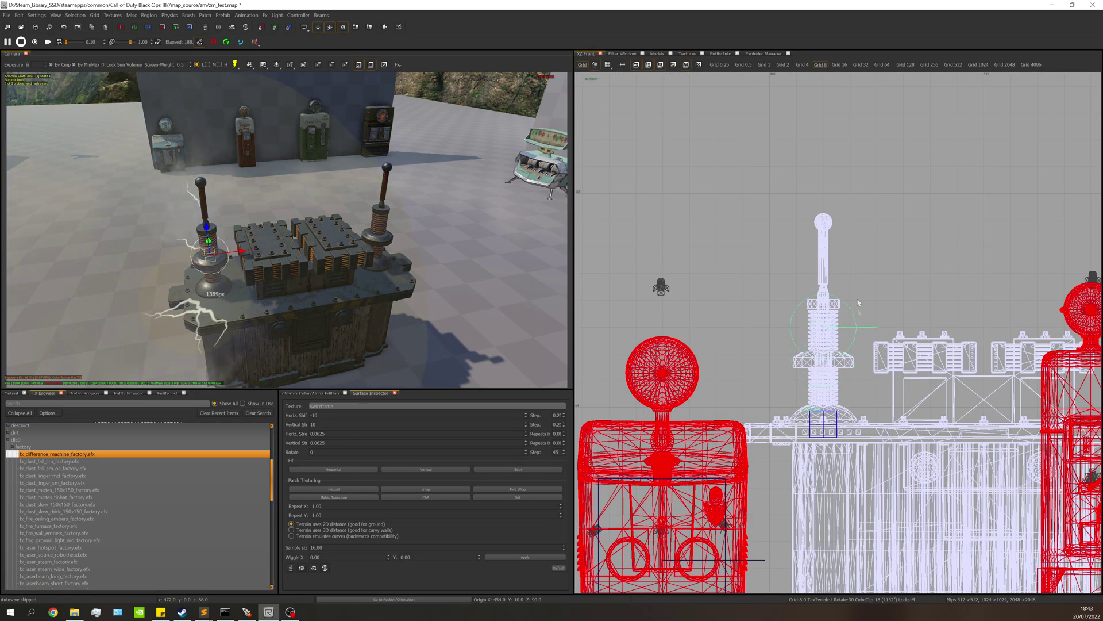
drag(858, 301, 855, 208)
Duplicate the effect and move the copy across to the tip of the right coil, checking its placement from above
scroll(855, 208, down, 2)
right_drag(855, 208, 710, 170)
key(space)
drag(740, 232, 921, 217)
key(ctrl+Tab)
key(ctrl+Tab)
scroll(855, 301, down, 3)
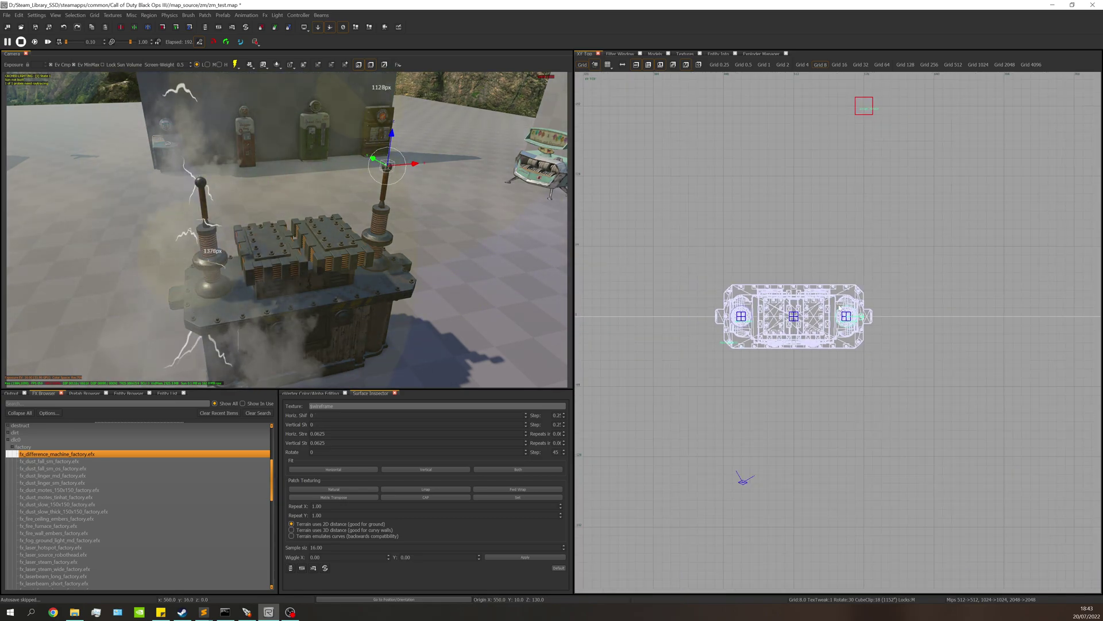
scroll(841, 305, up, 2)
key(Escape)
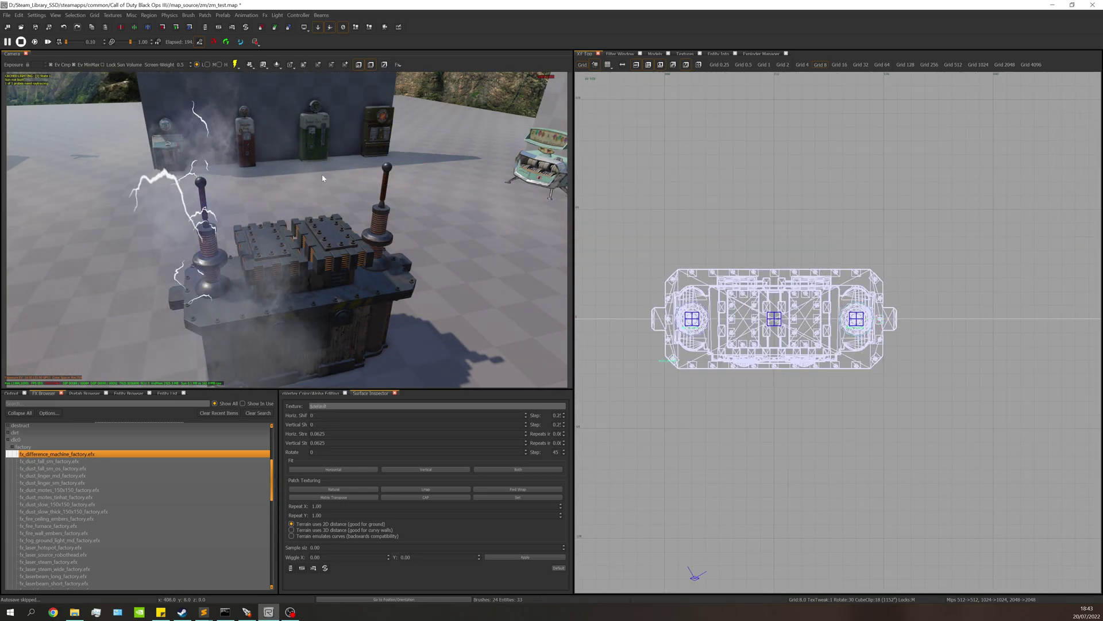
Return to the Exploder Manager and restart the effects playback to preview both coil effects on the generator
scroll(325, 181, down, 3)
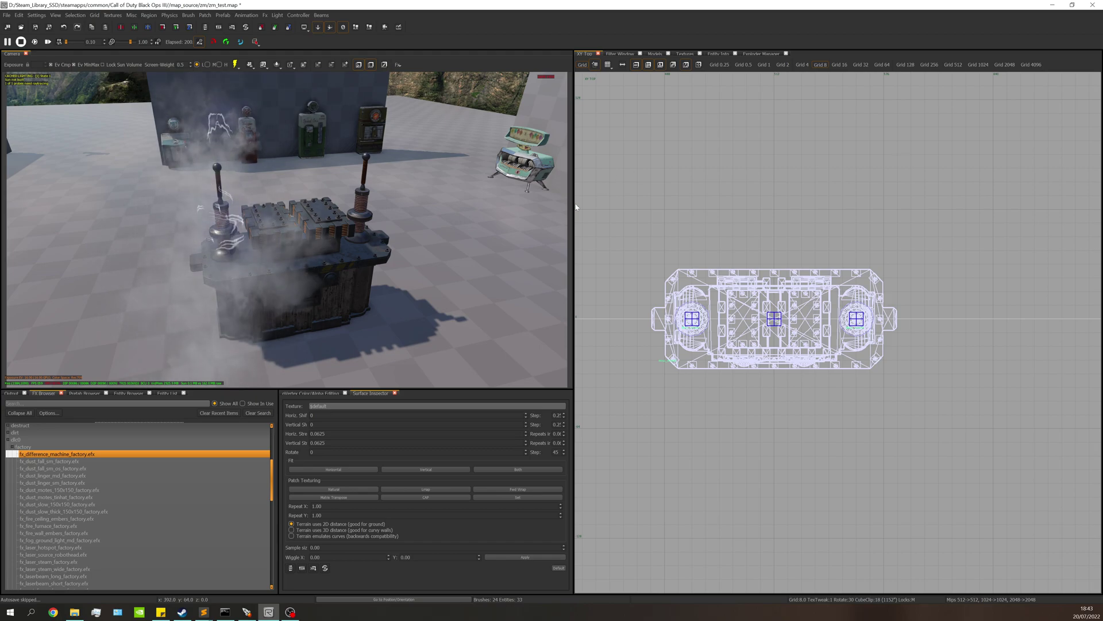
right_drag(566, 208, 479, 208)
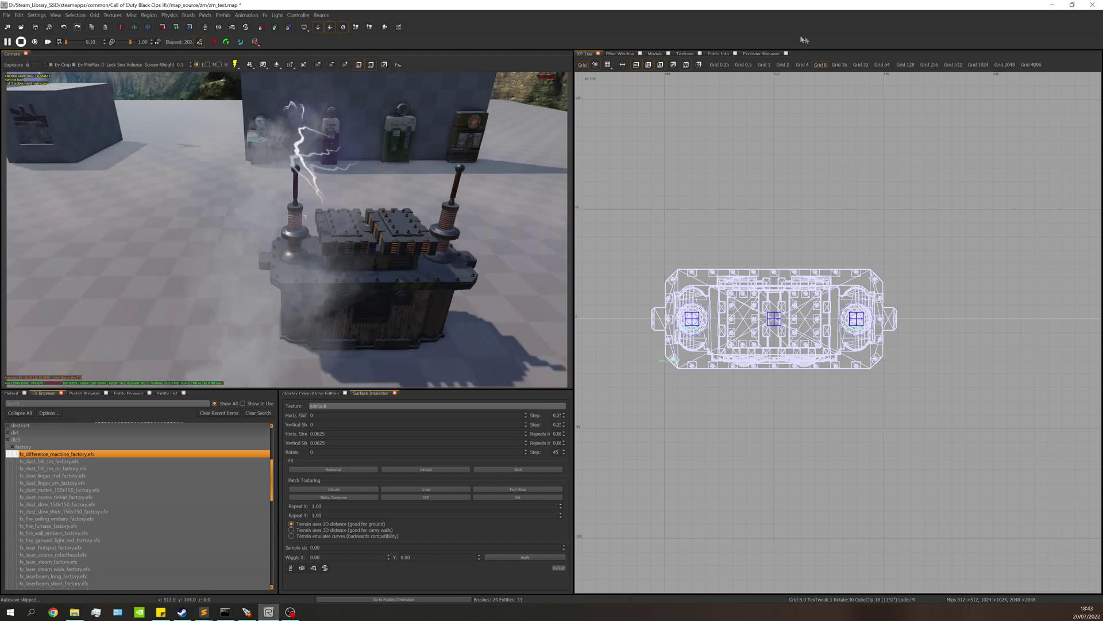
click(760, 53)
key(Up)
key(Up)
key(Right)
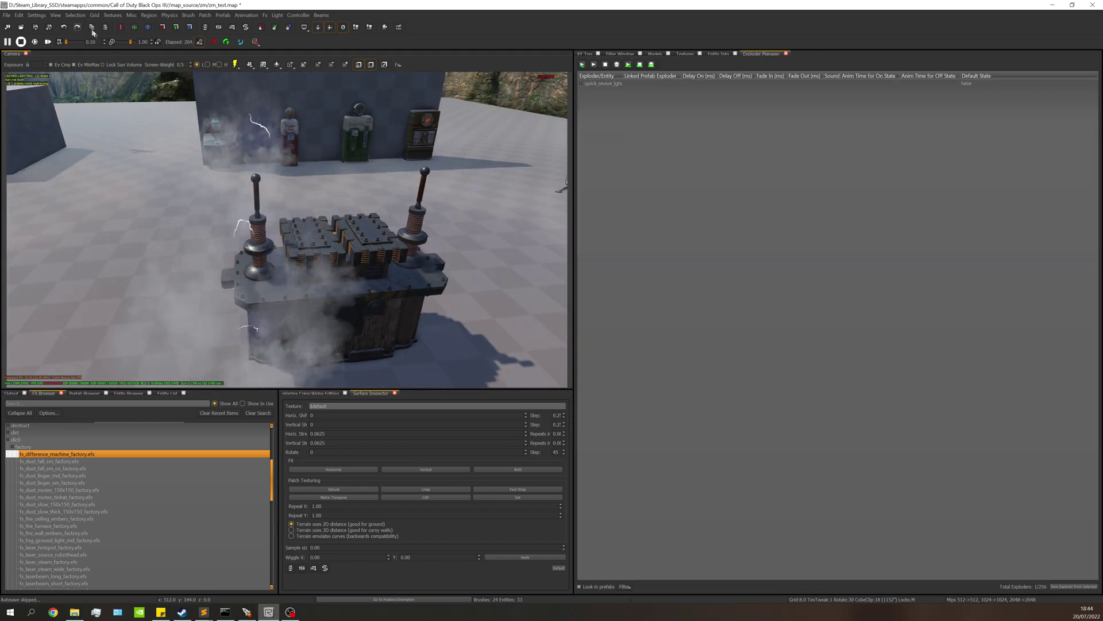
click(35, 42)
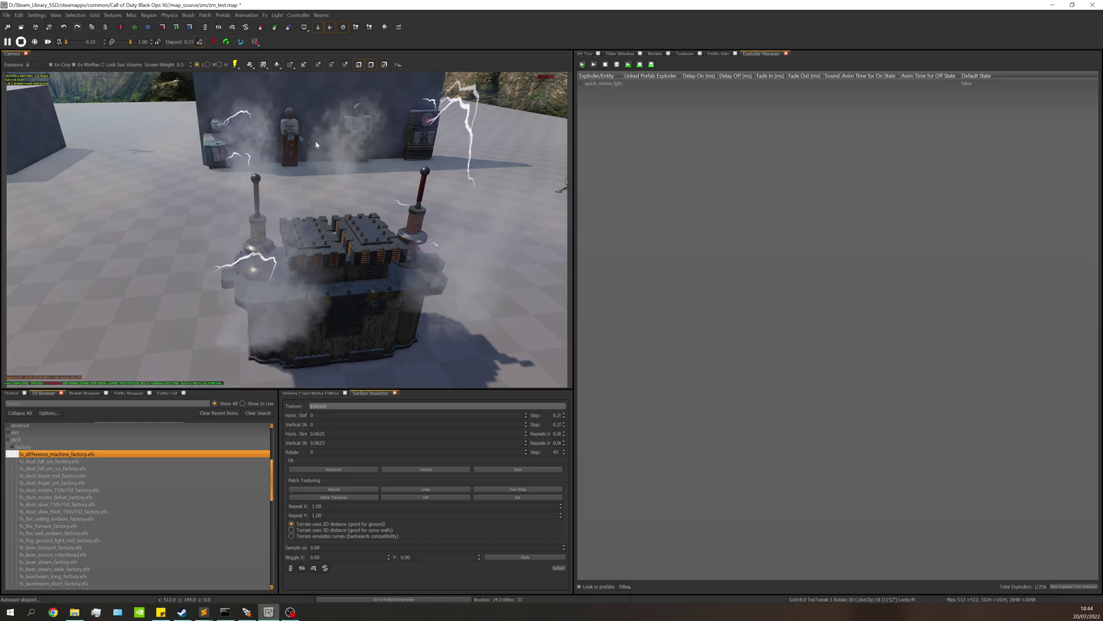
Create a new exploder named power_fx from the two effects on the generator's coils
click(257, 179)
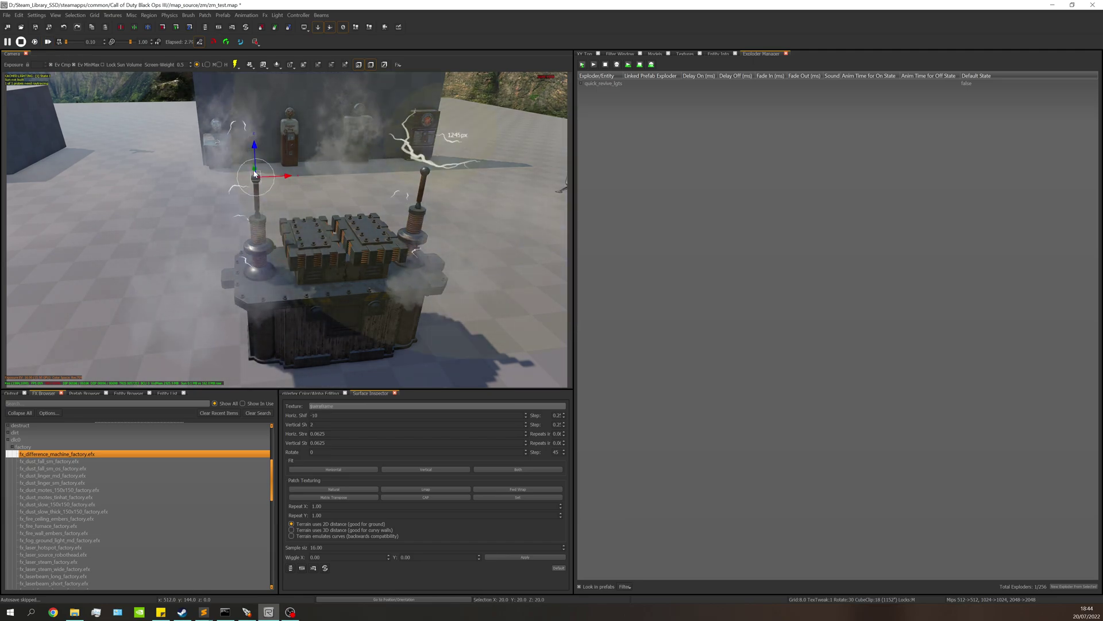
shift+click(420, 172)
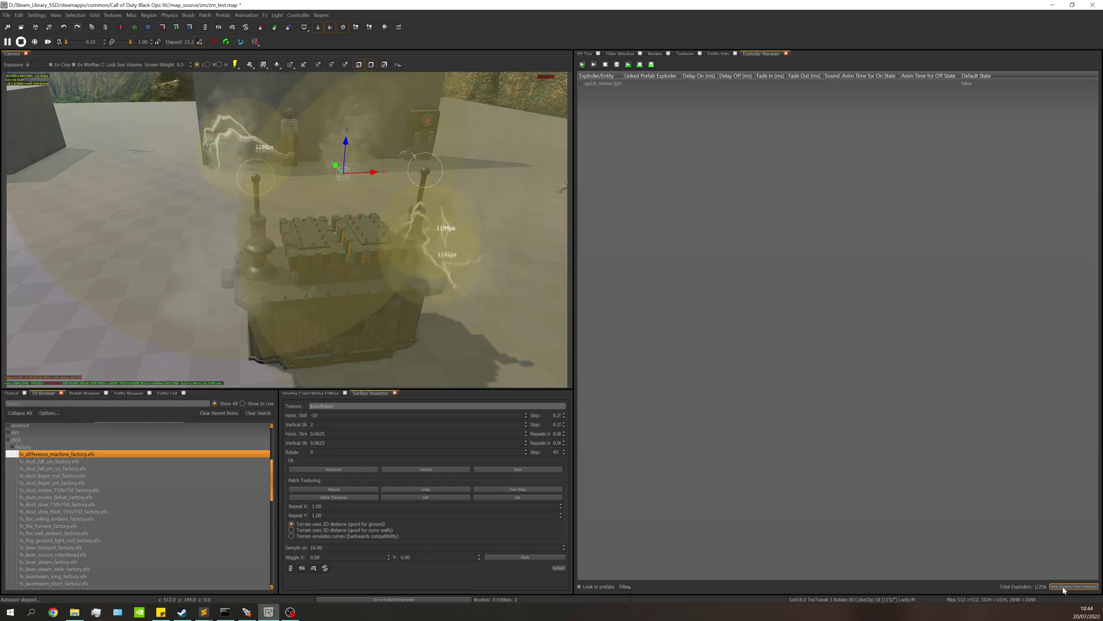
click(1063, 586)
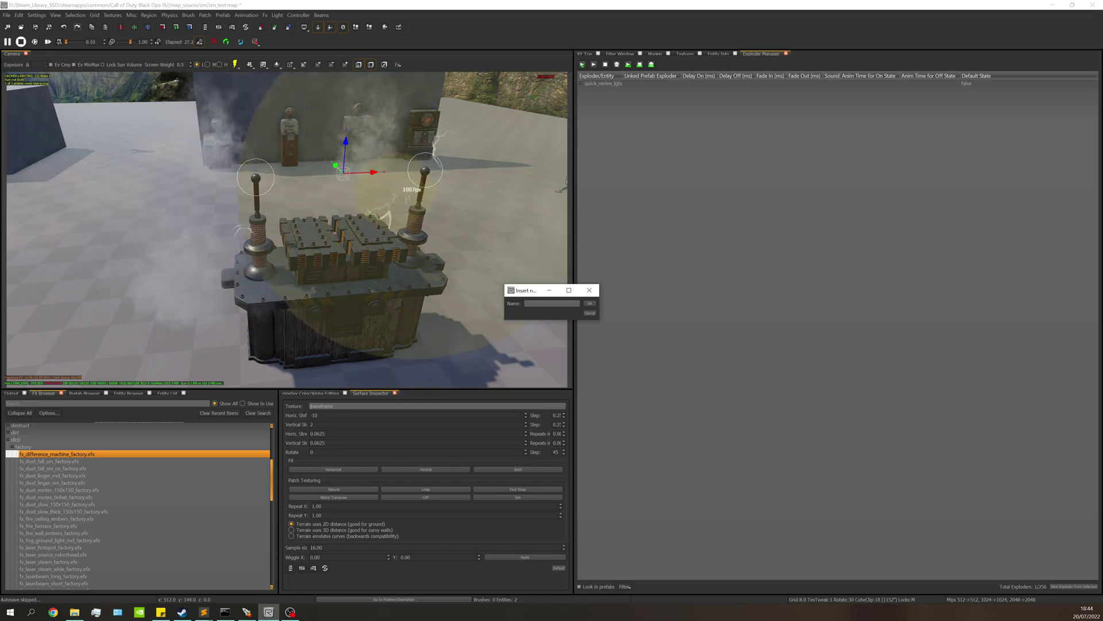
text(pow)
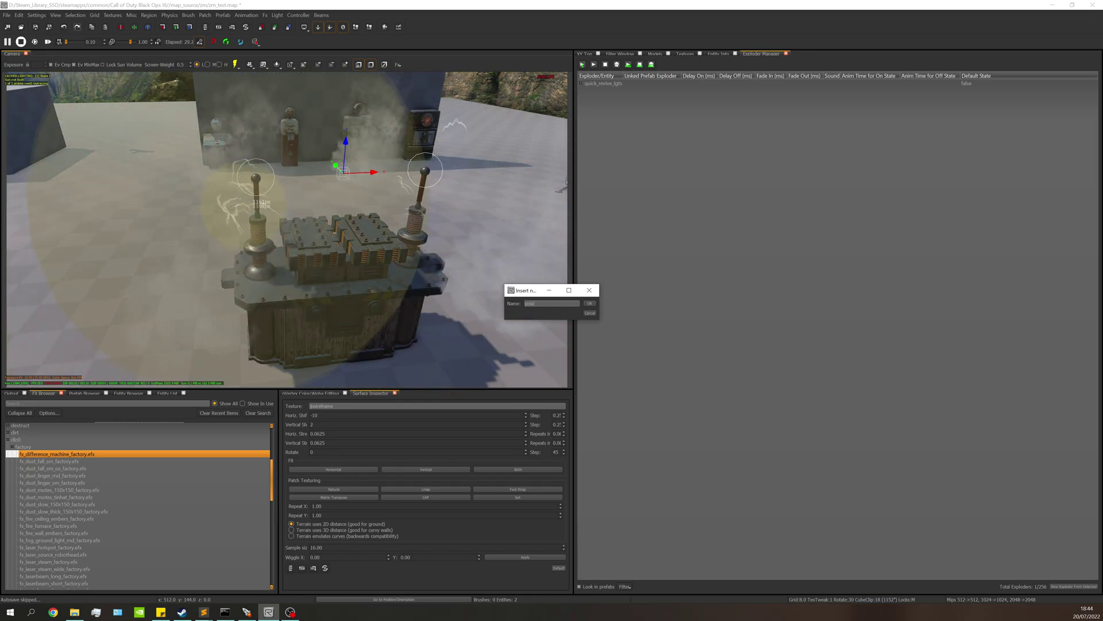
text(er_fx)
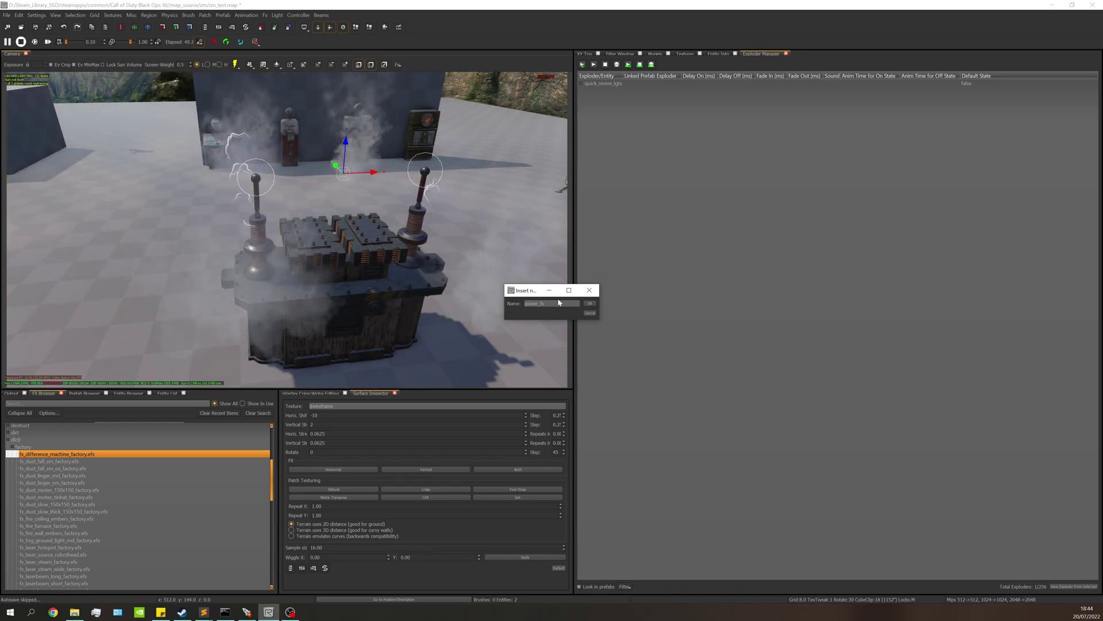
click(589, 304)
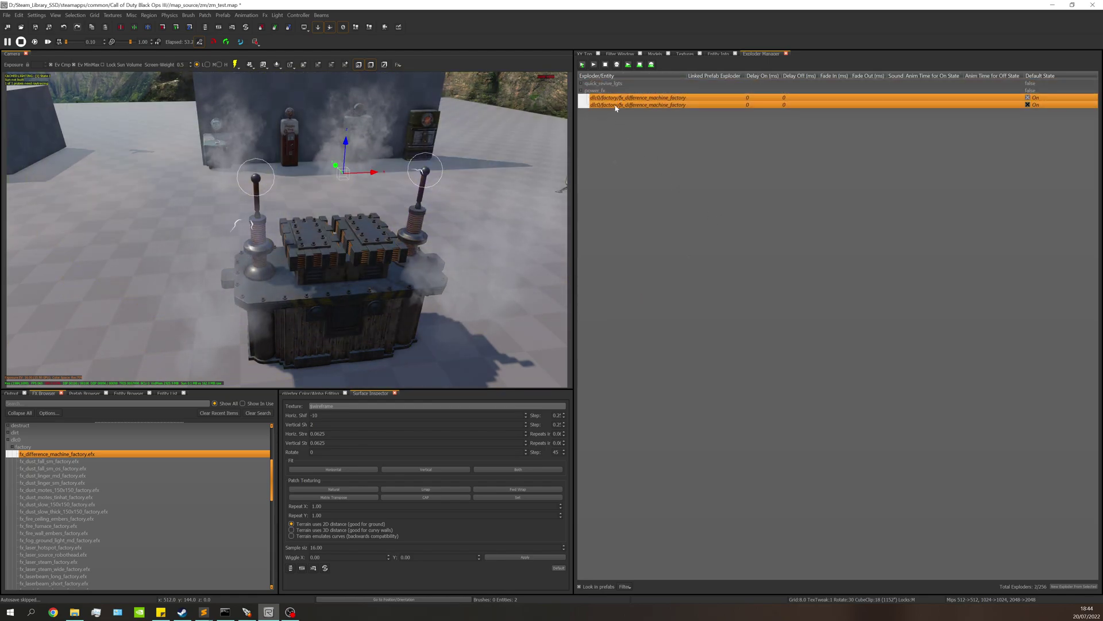
Examine the power_fx exploder and the effect entries grouped under it
click(589, 91)
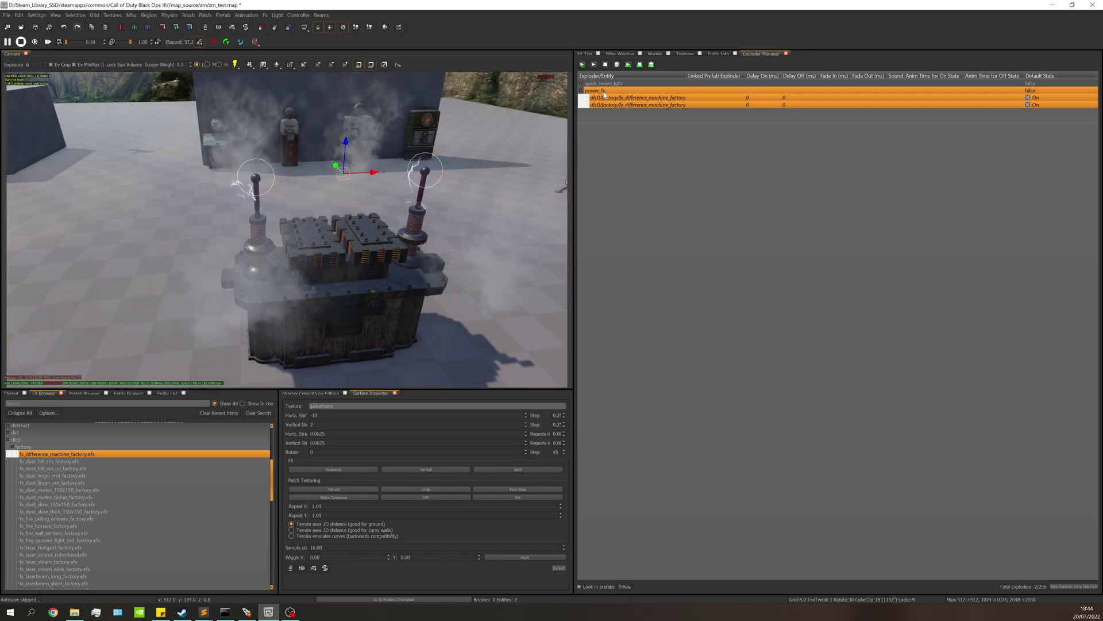
click(634, 98)
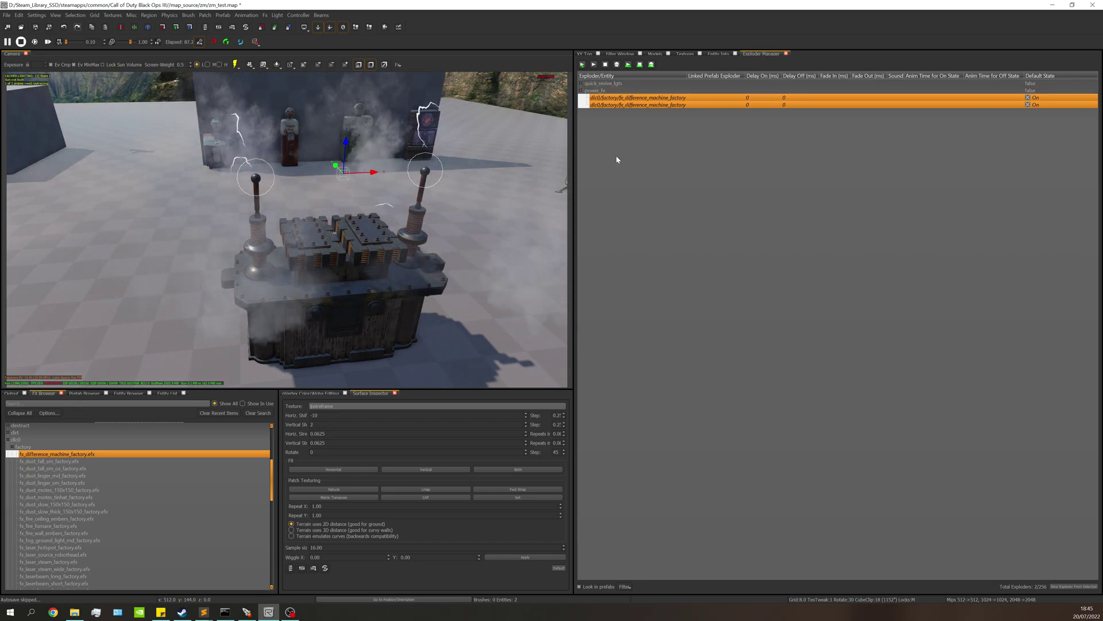
click(583, 91)
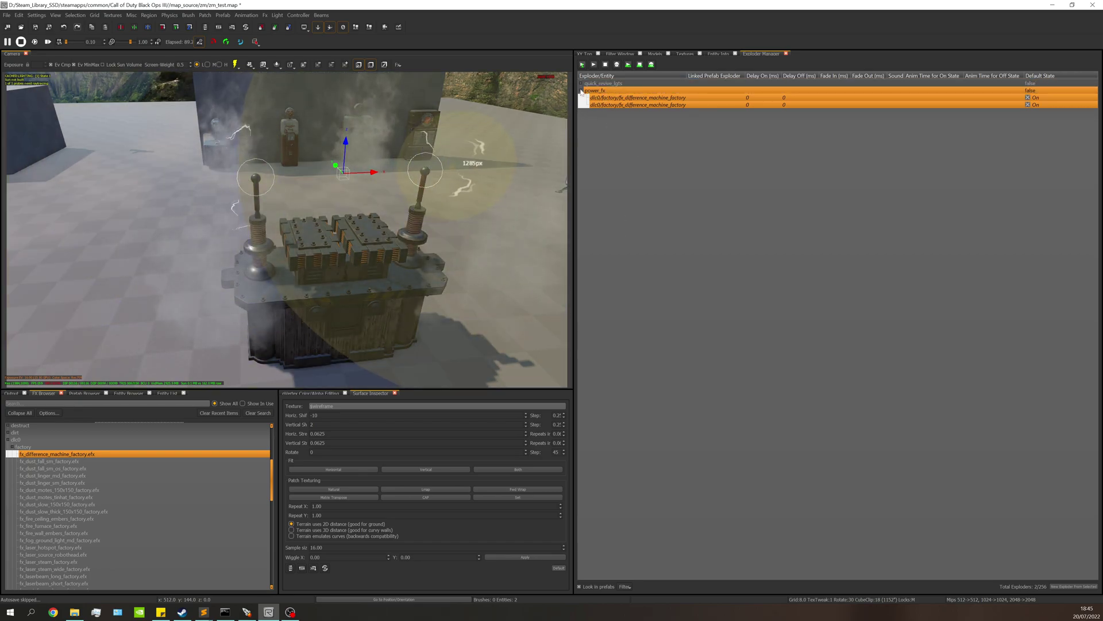
click(581, 91)
click(621, 127)
click(581, 90)
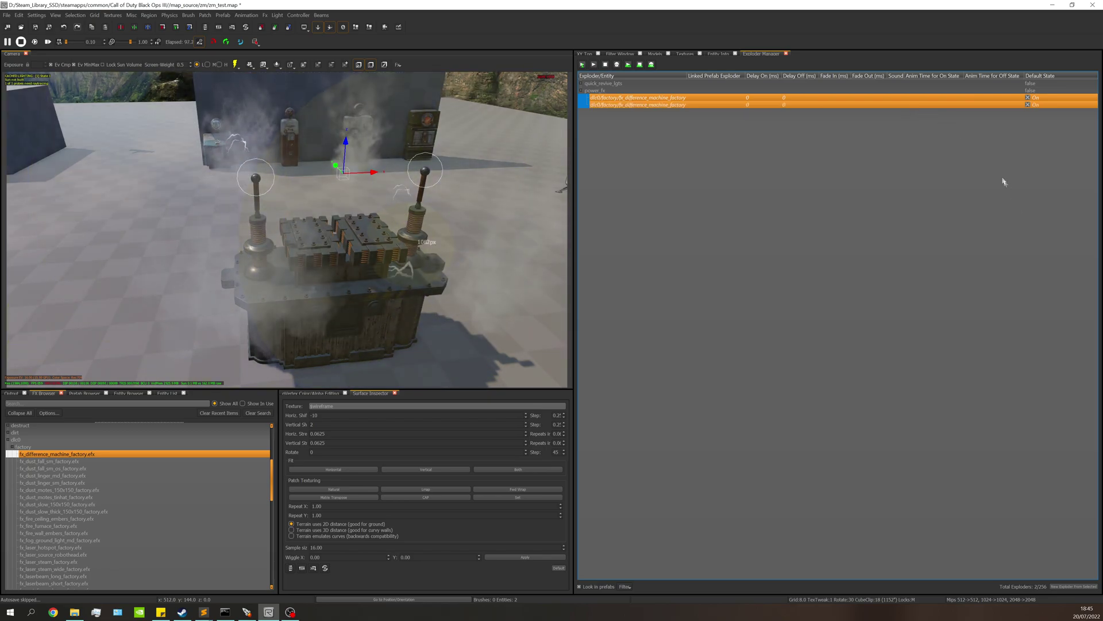
Toggle the default state of both effect entries under power_fx and return them to On
click(1028, 104)
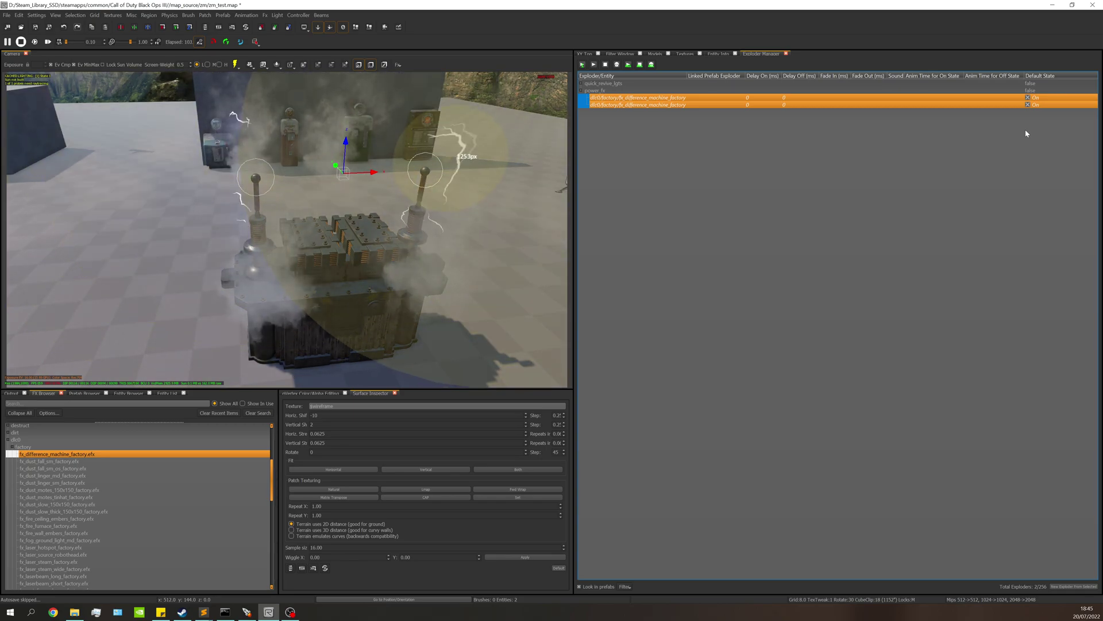
click(1032, 105)
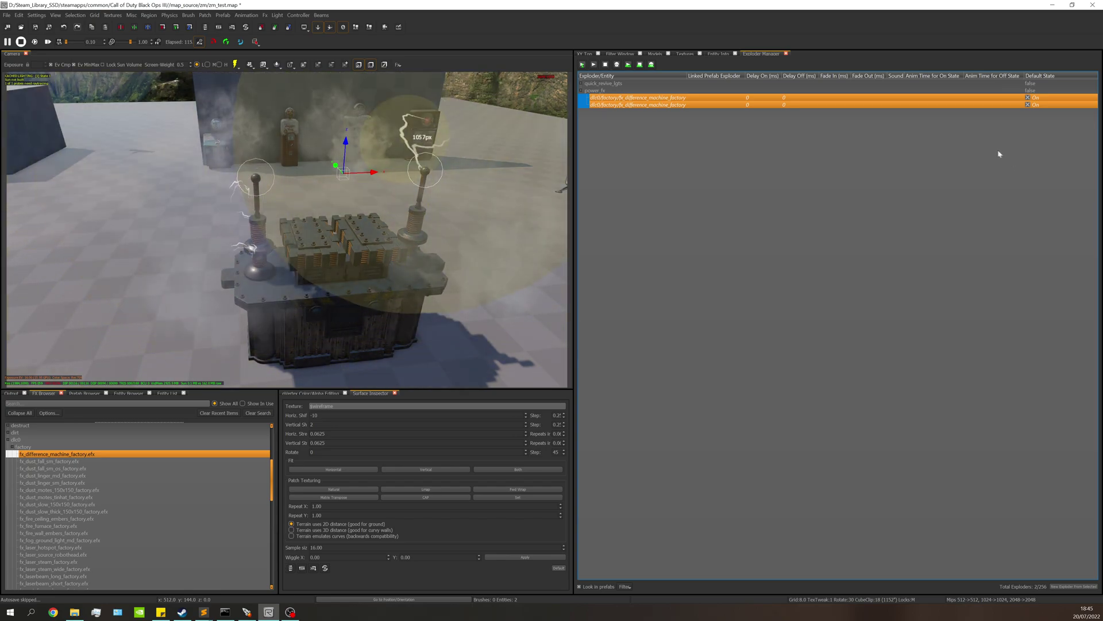
click(1027, 99)
click(1028, 104)
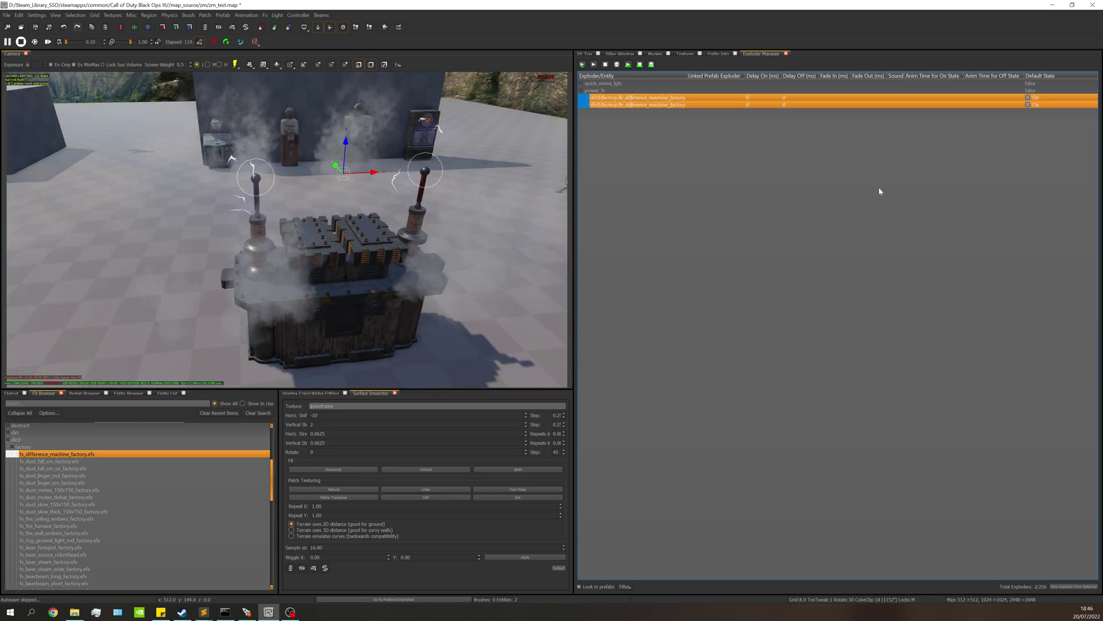
click(1027, 97)
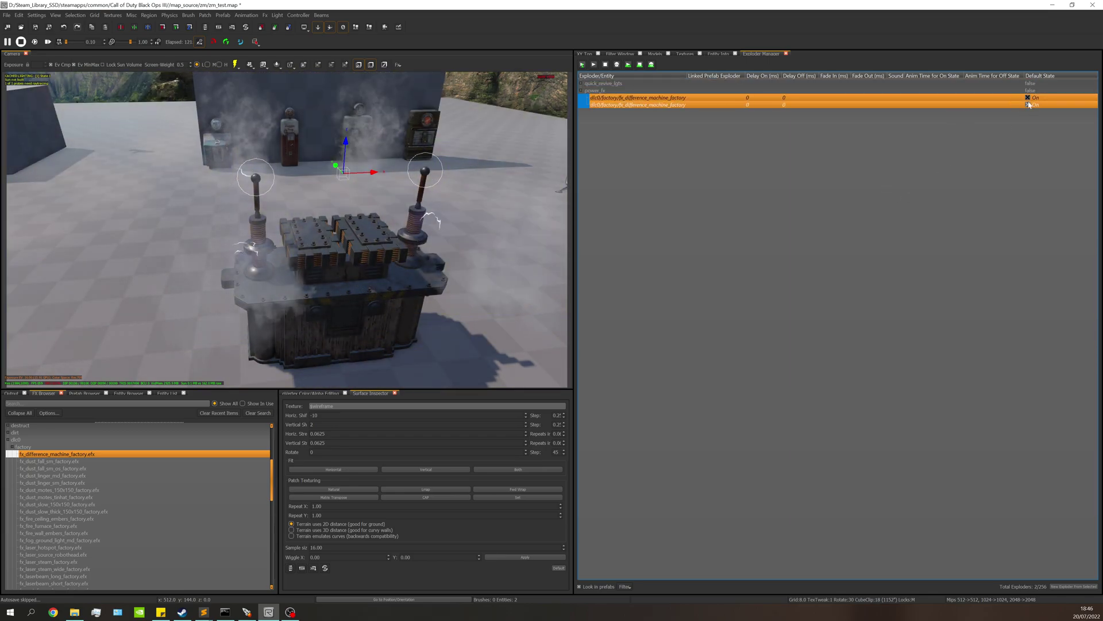
click(1028, 105)
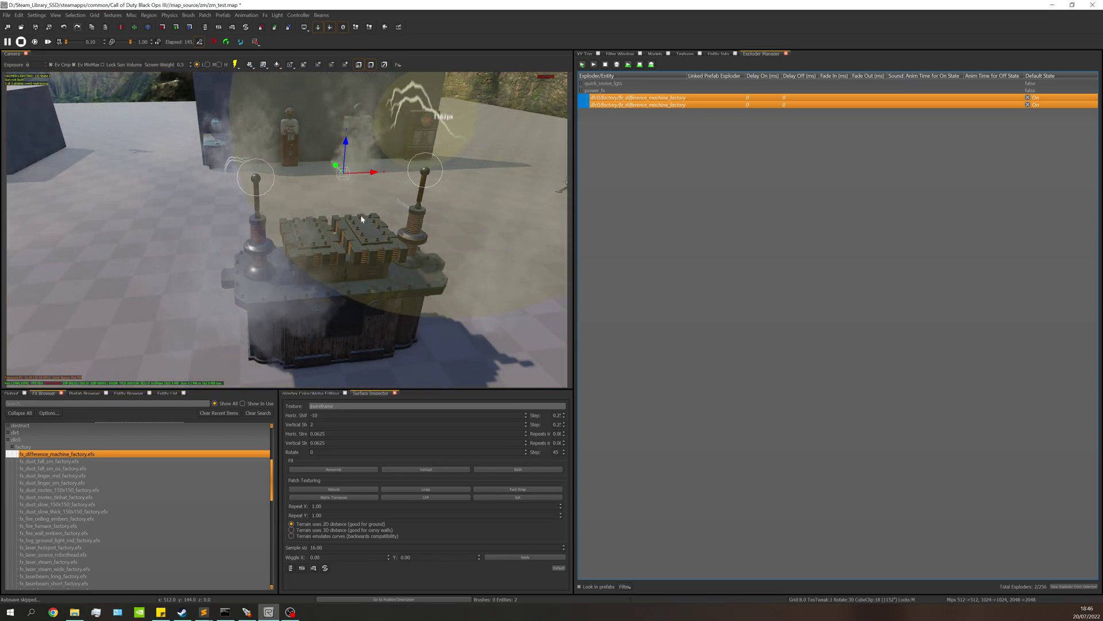
right_drag(361, 219, 349, 206)
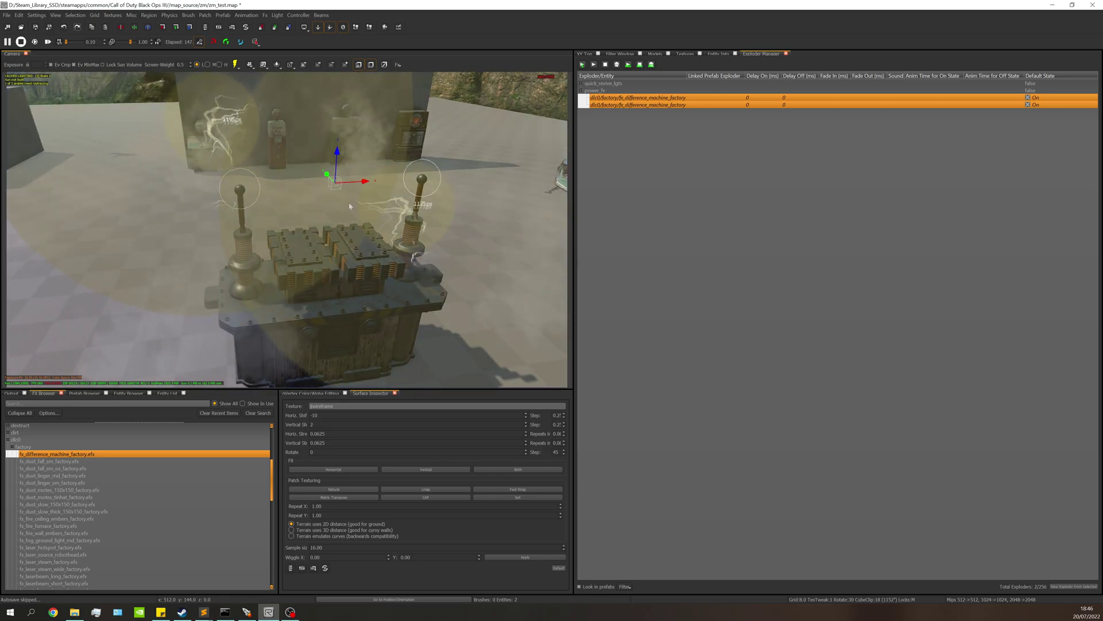
Clear the effect selection and open zm_test.gsc from the usermaps\zm_test\scripts\zm folder of the Call of Duty Black Ops III directory
key(Escape)
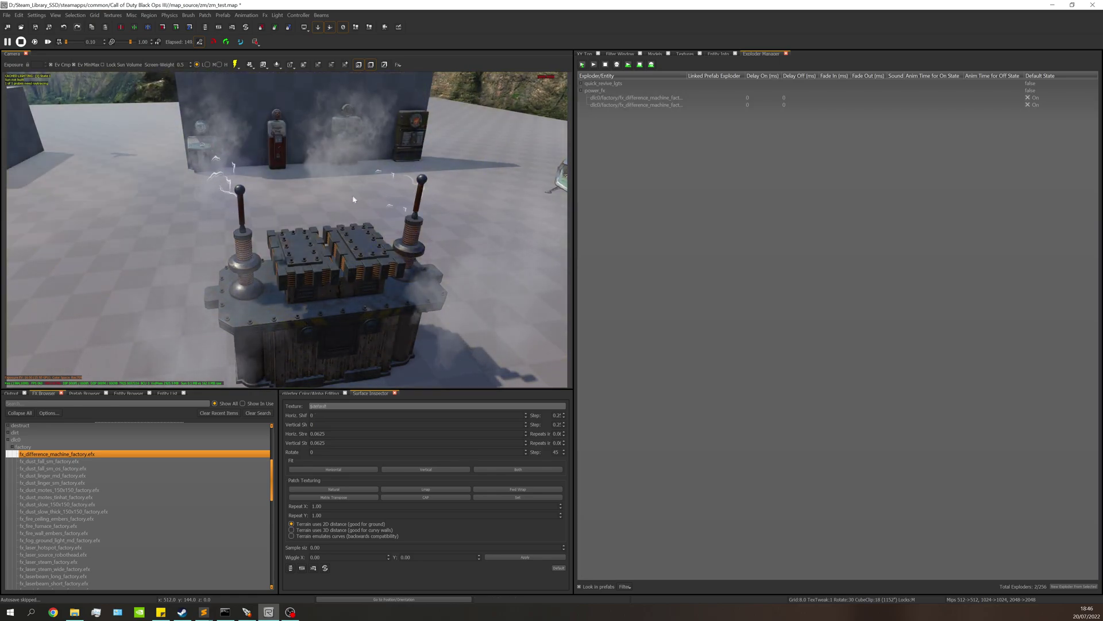
scroll(354, 199, down, 2)
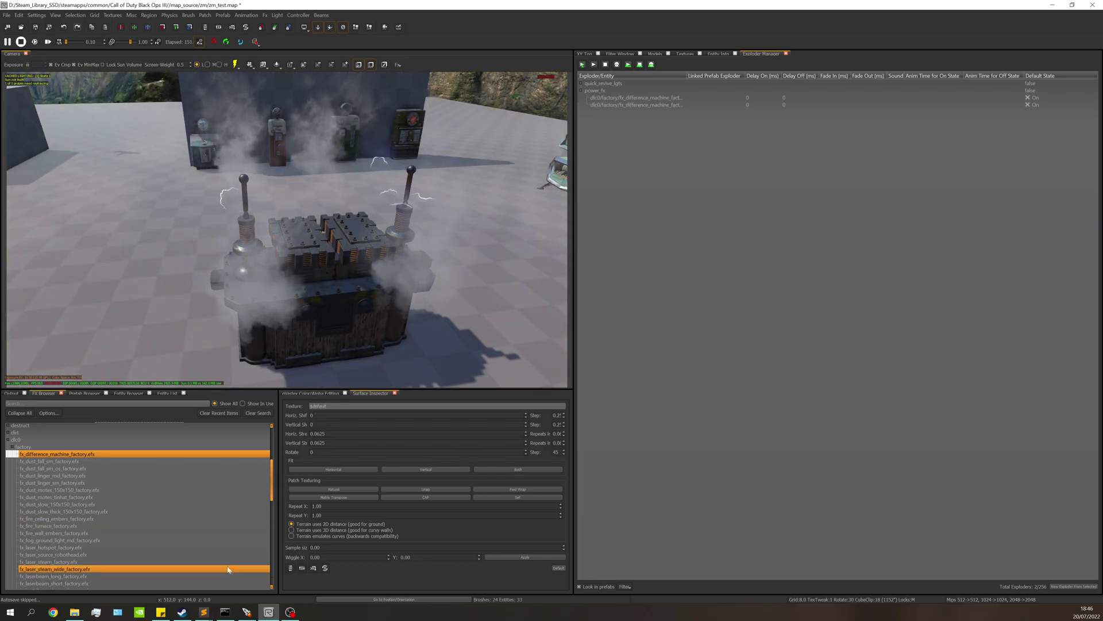
click(74, 612)
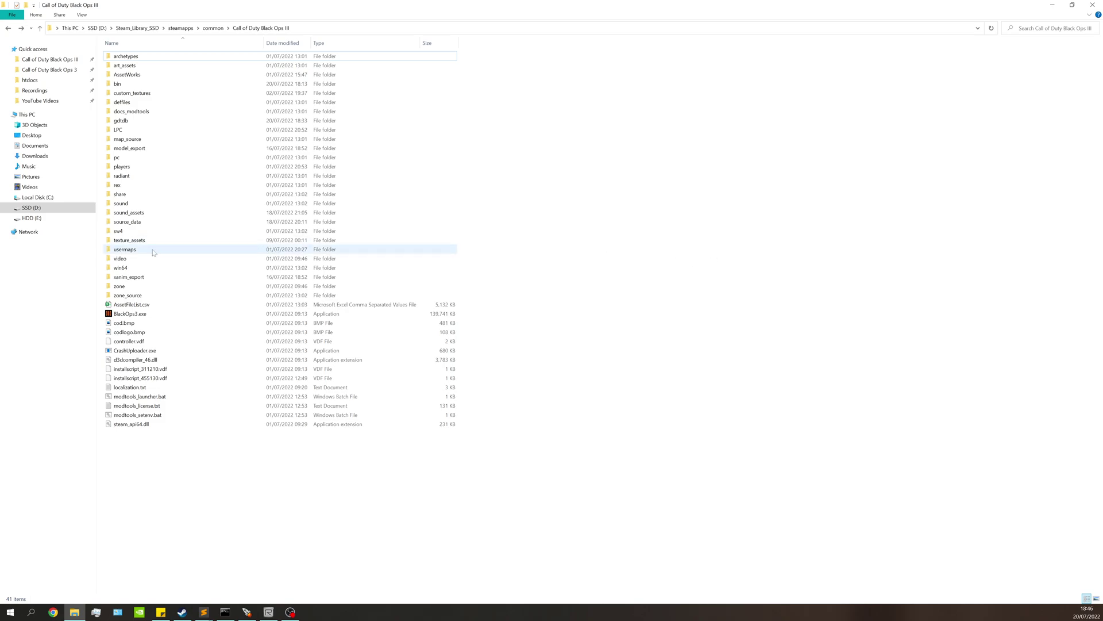
double_click(125, 250)
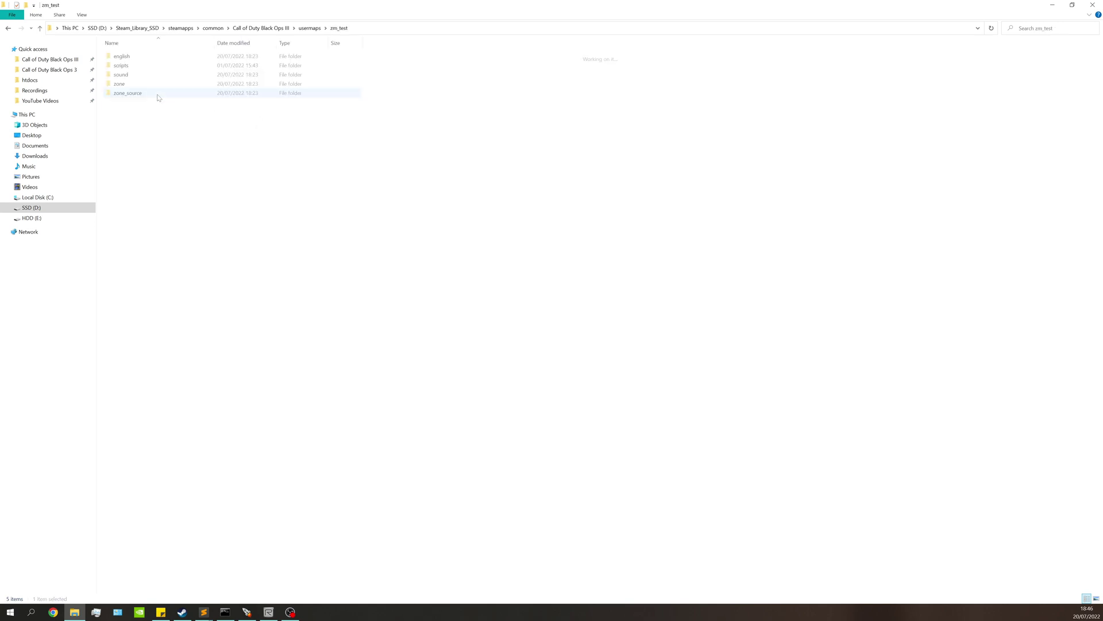
double_click(156, 96)
double_click(137, 67)
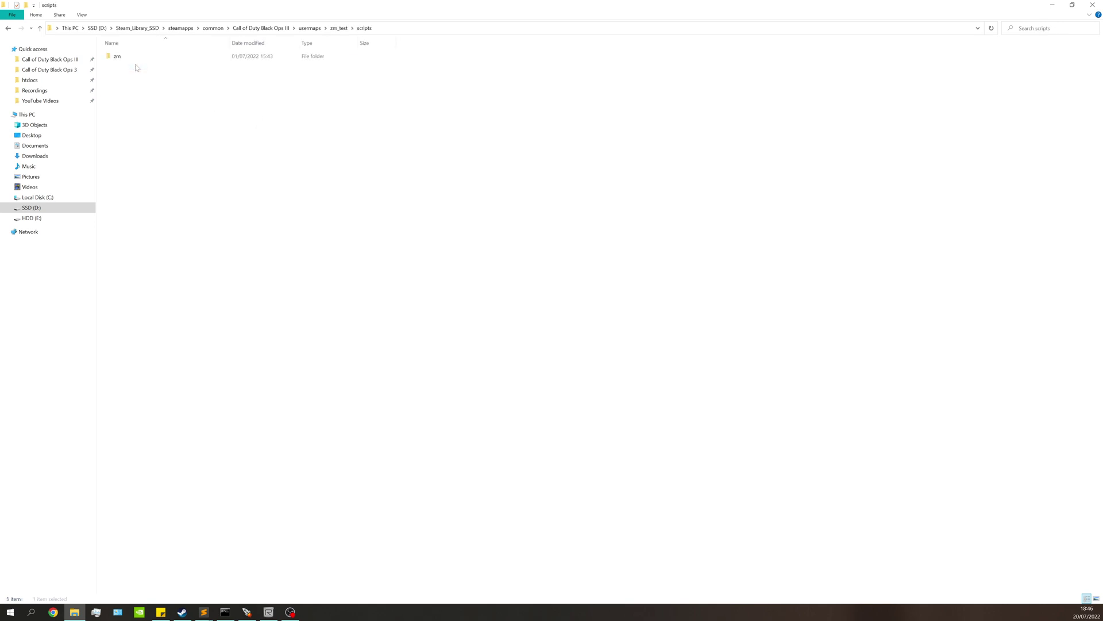
double_click(129, 56)
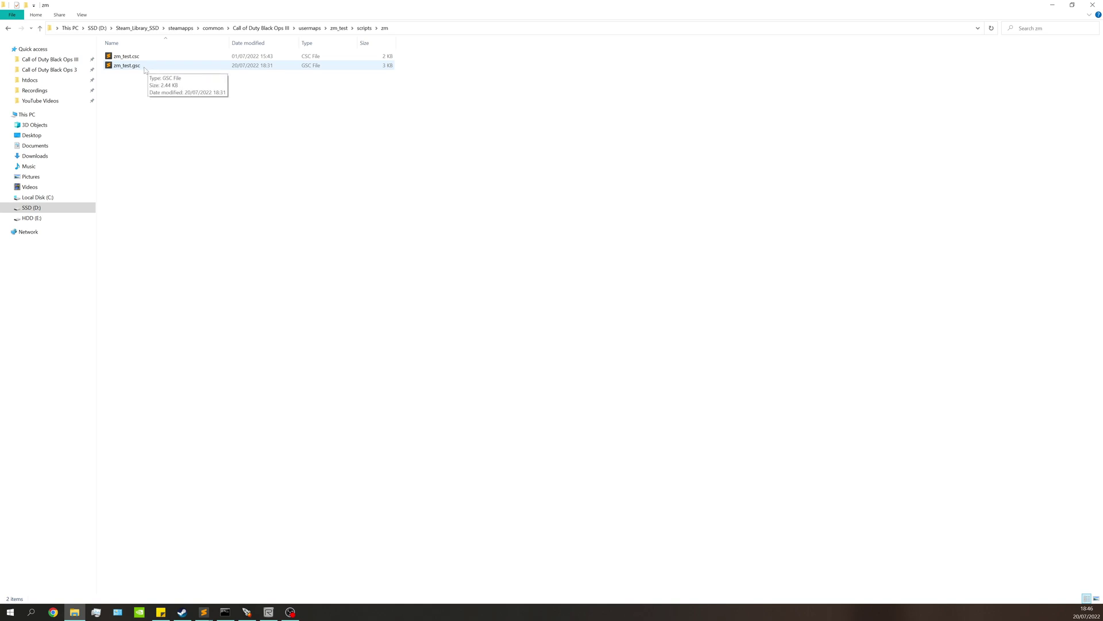
double_click(143, 66)
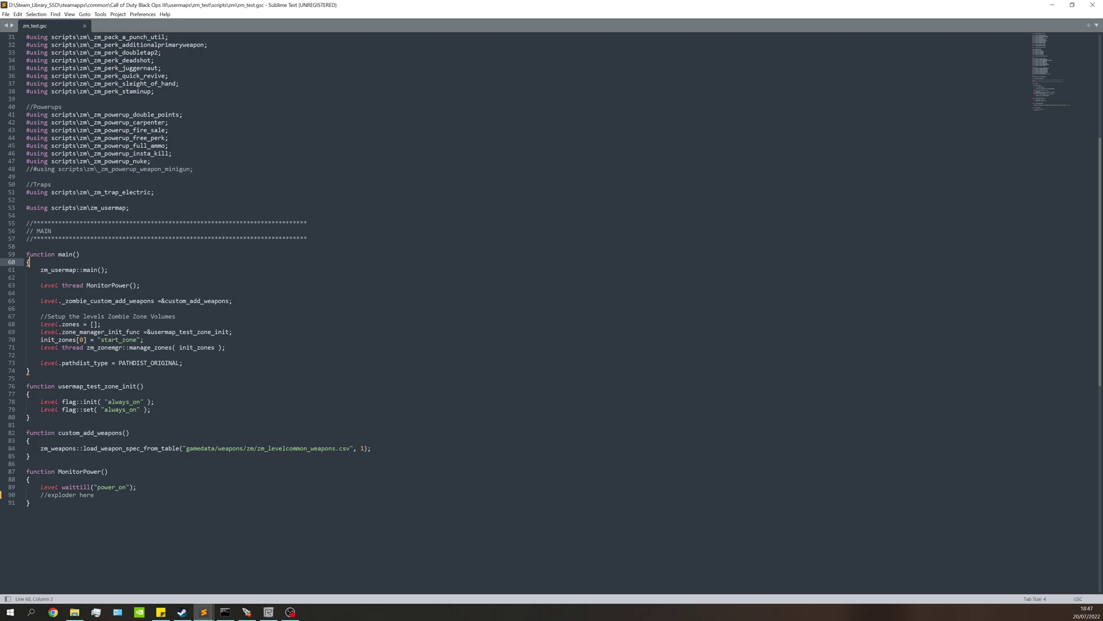
Check that the script includes the #using line for scripts\shared\exploder_shared
scroll(552, 310, up, 10)
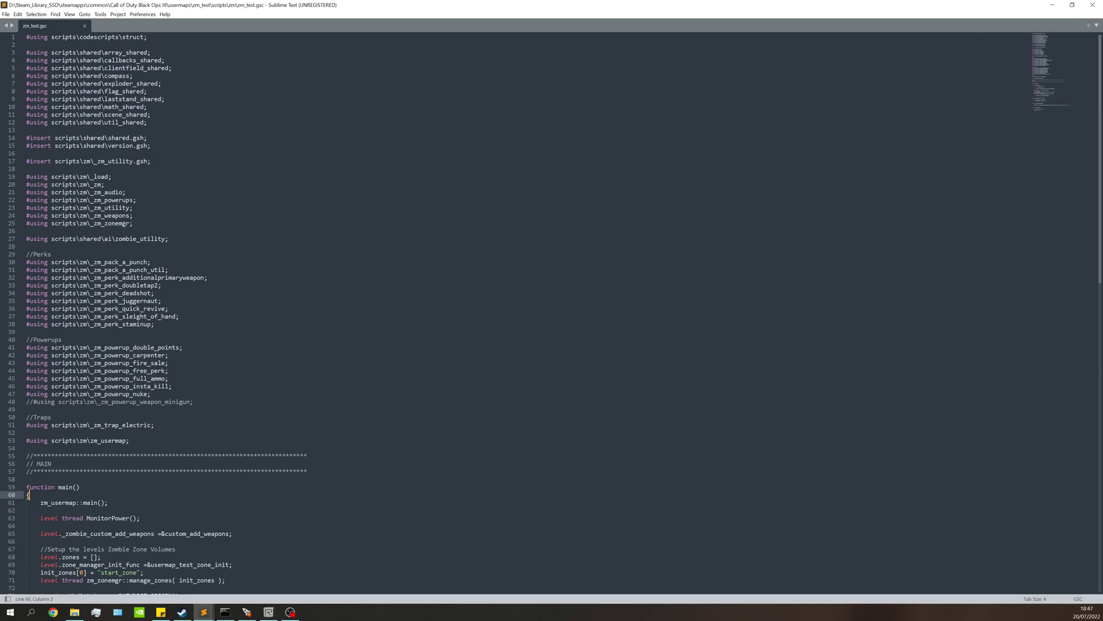
drag(162, 83, 26, 83)
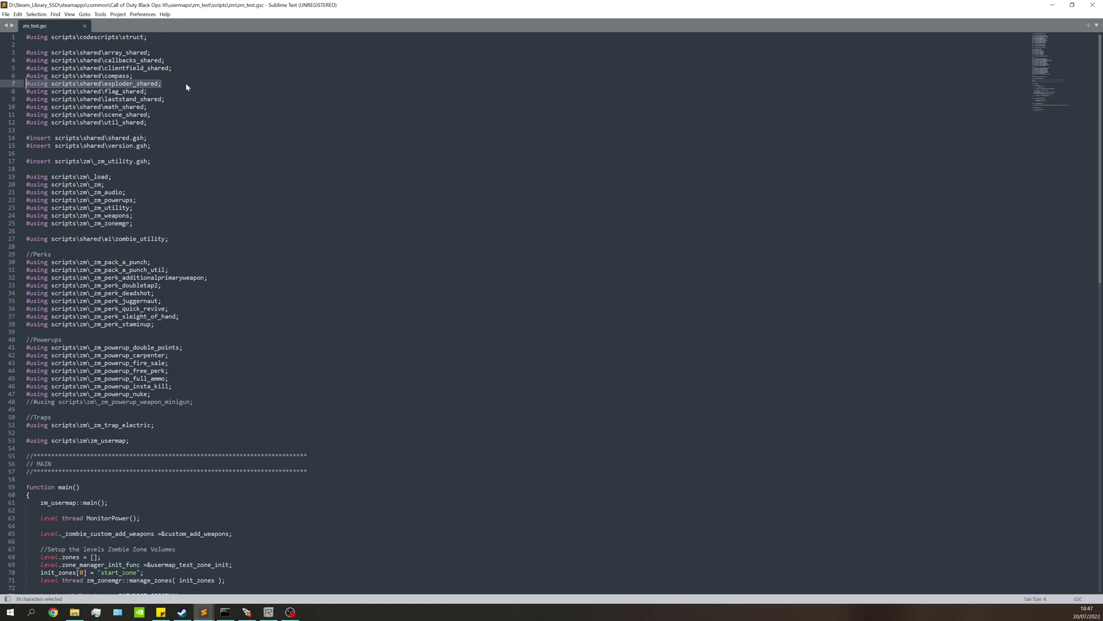
key(Right)
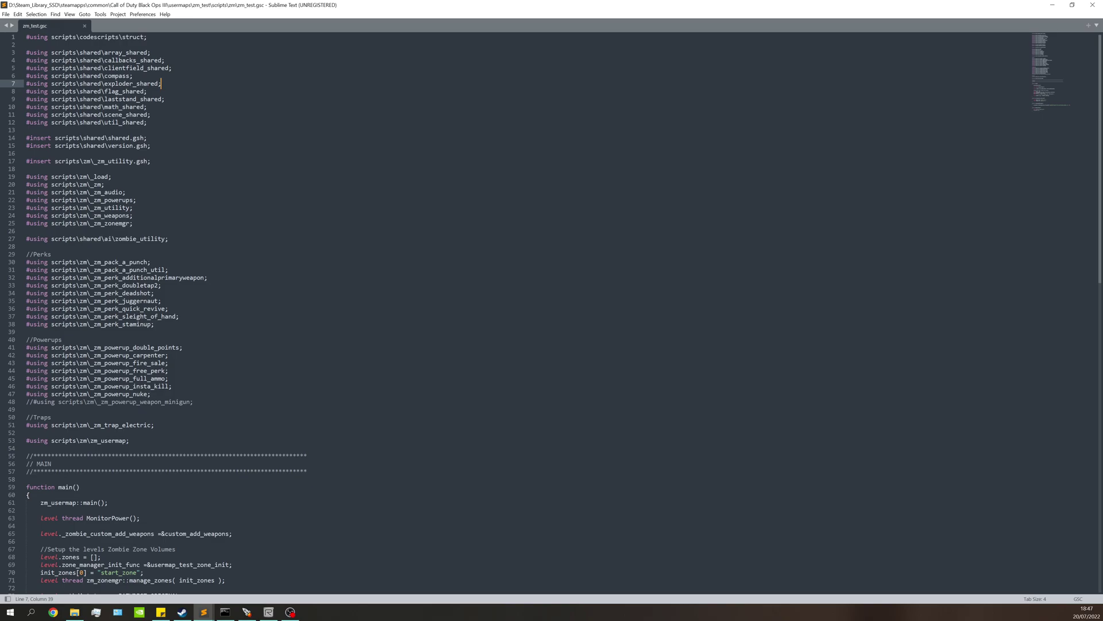
Examine the MonitorPower() thread call in main() and the MonitorPower() function with its power_on waittill and placeholder comment
scroll(554, 288, down, 11)
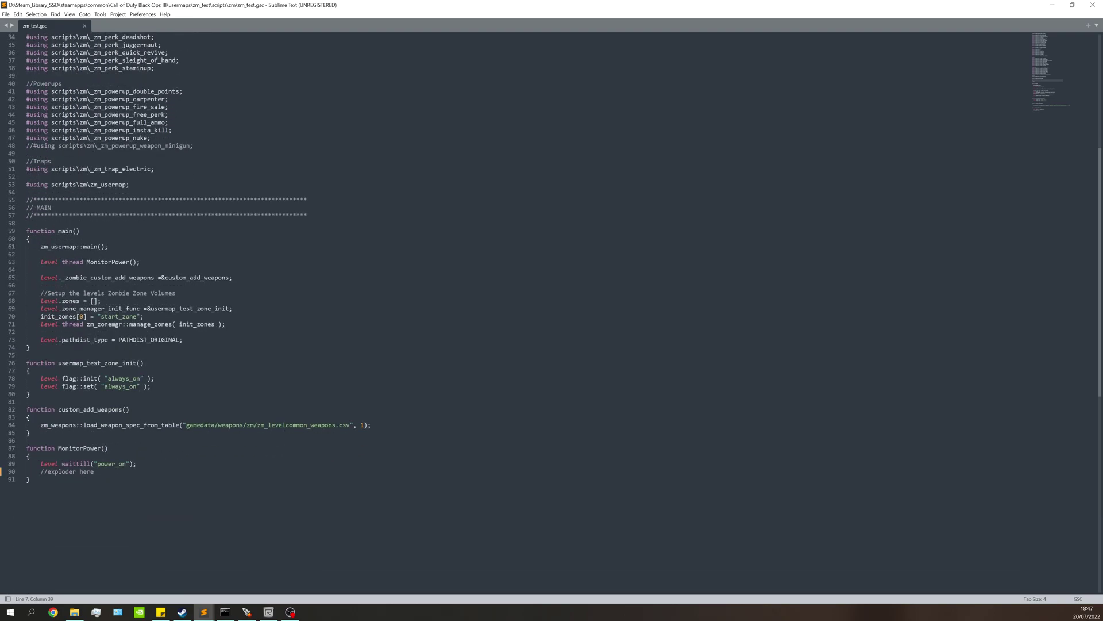
drag(140, 262, 40, 262)
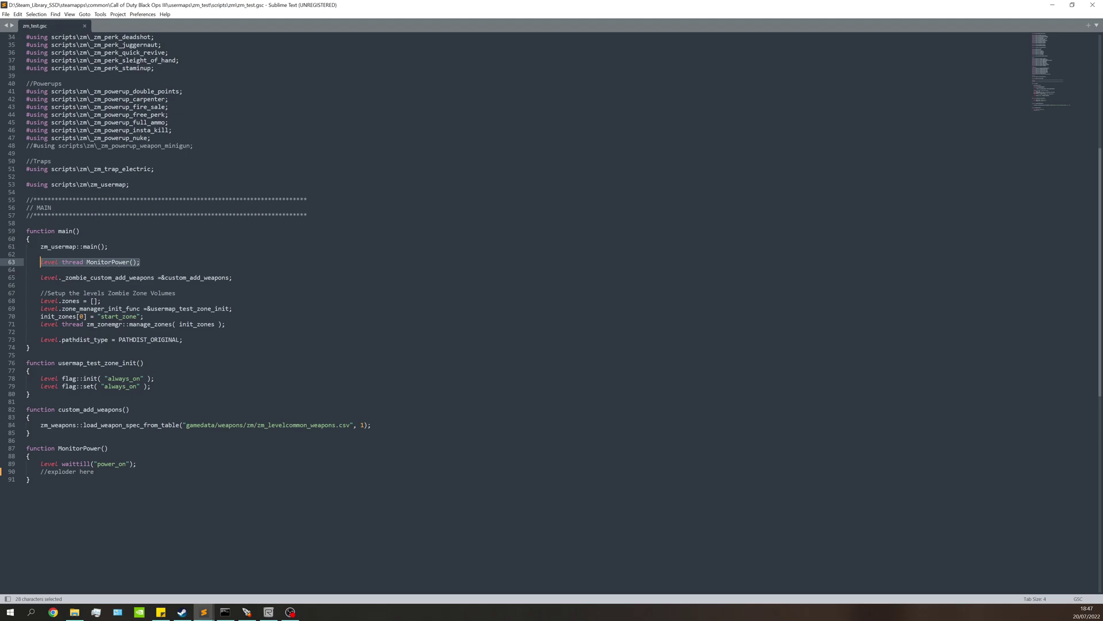
drag(30, 479, 26, 449)
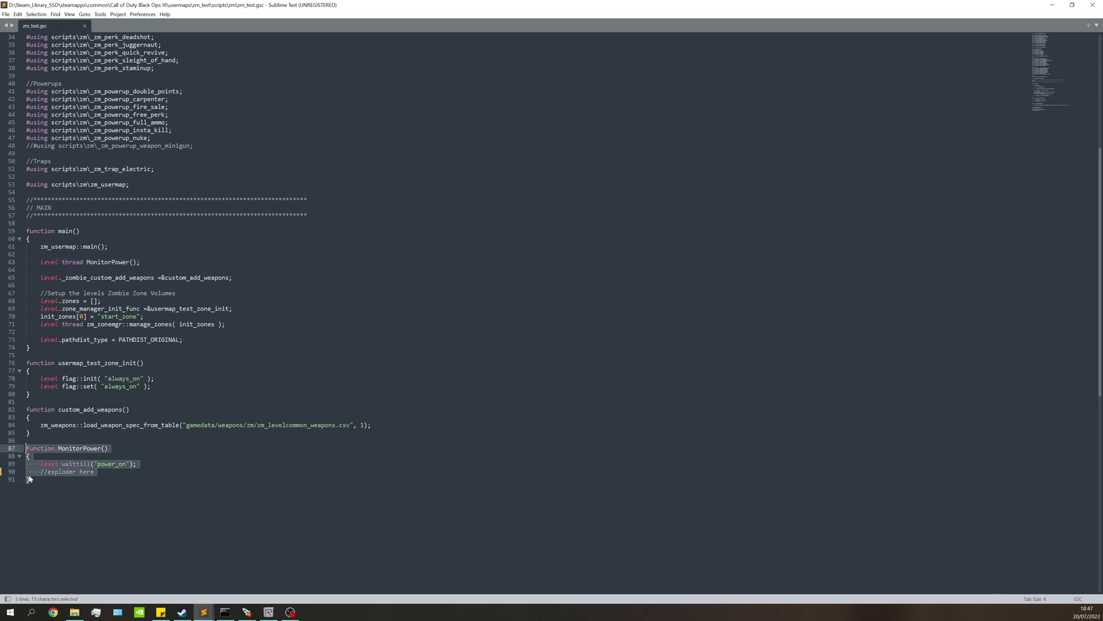
click(29, 479)
drag(136, 463, 41, 471)
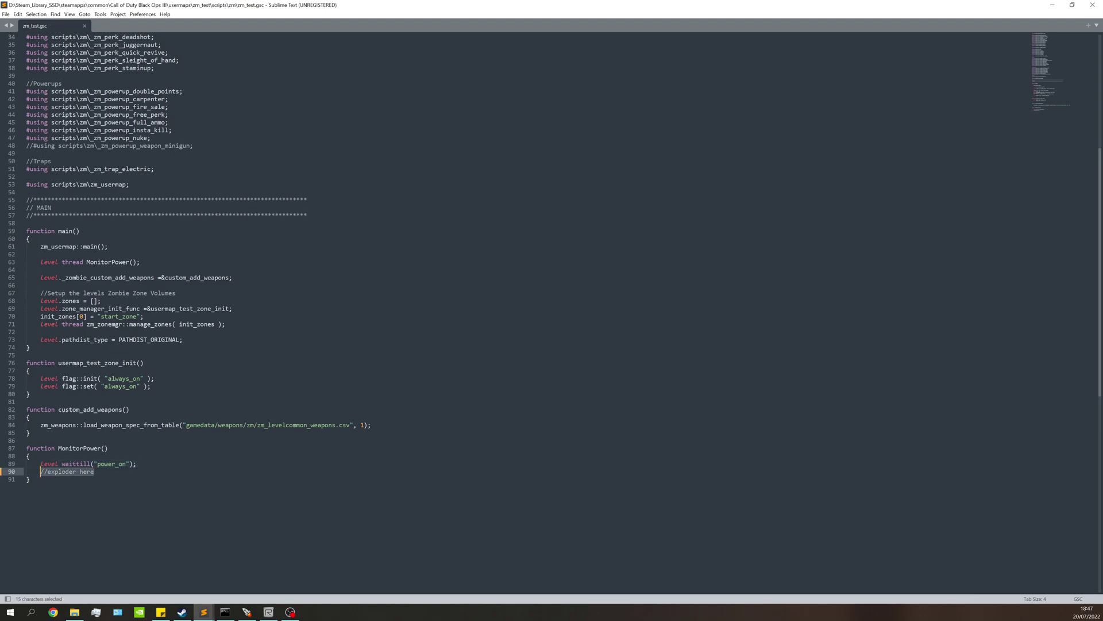
key(Right)
drag(136, 463, 61, 464)
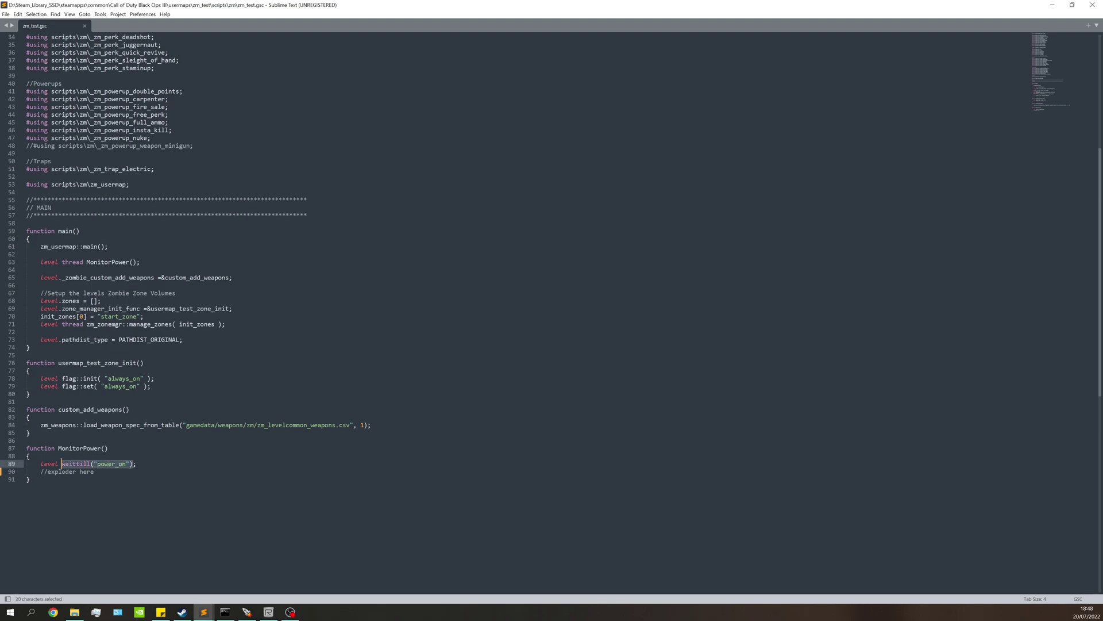
click(119, 464)
click(119, 471)
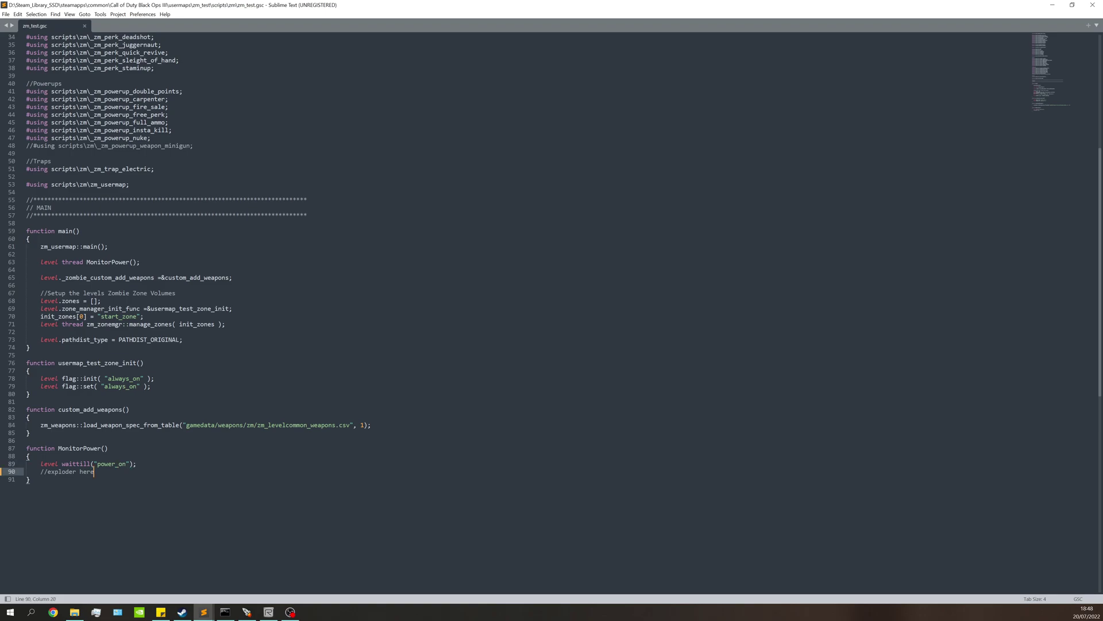
Replace the //exploder here comment in MonitorPower() with an exploder::exploder(""); call, leaving a blank line above it
drag(93, 471, 40, 471)
key(BackSpace)
key(Return)
text(explode)
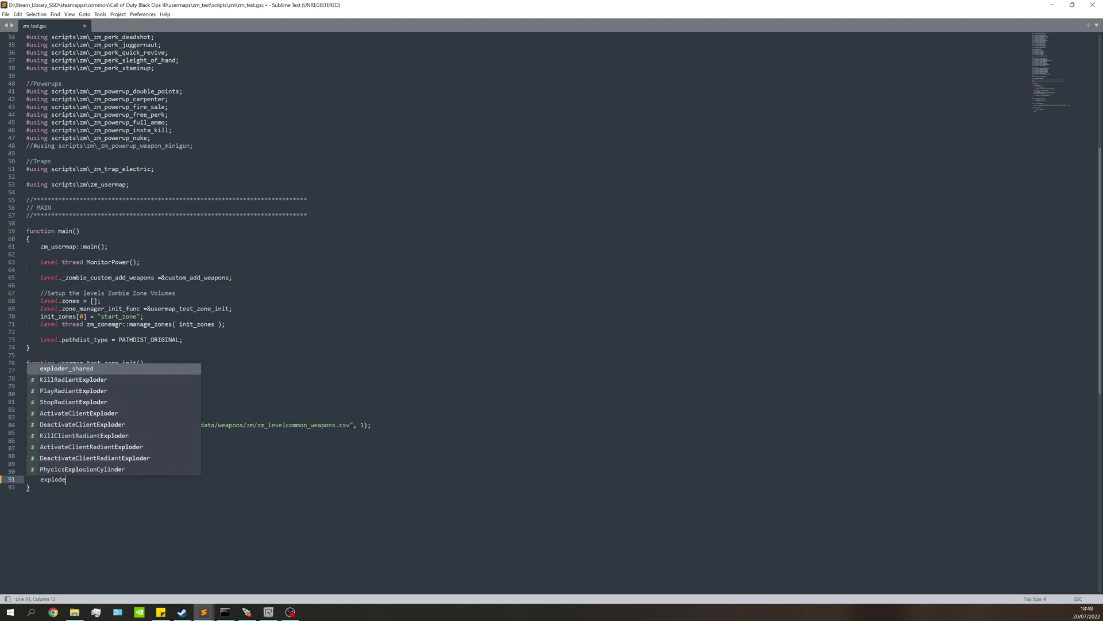
text(r::)
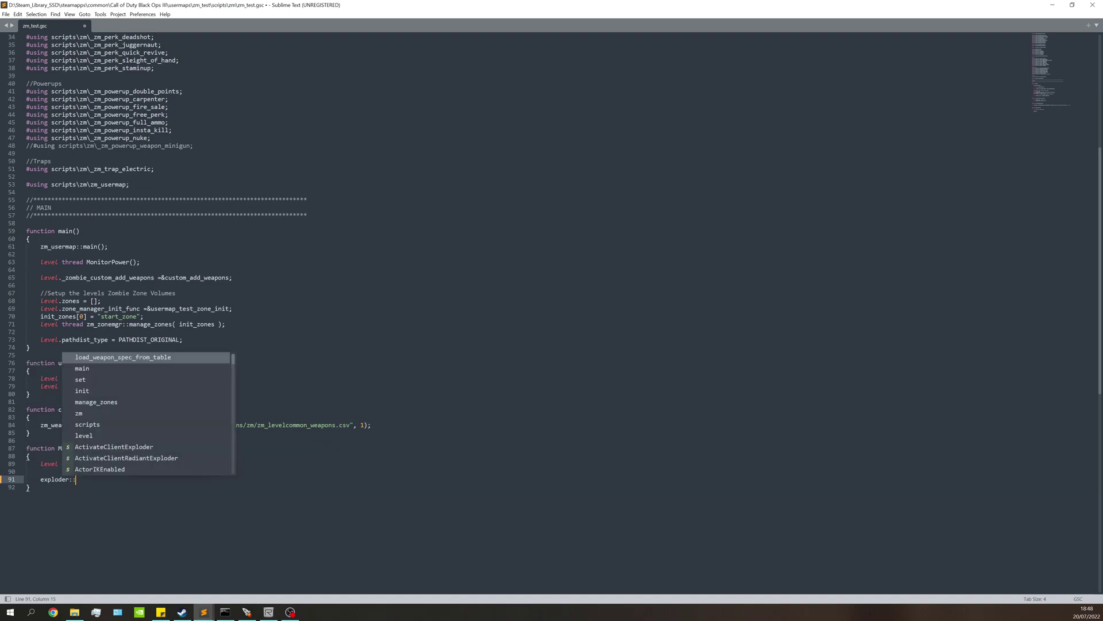
text(exploder)
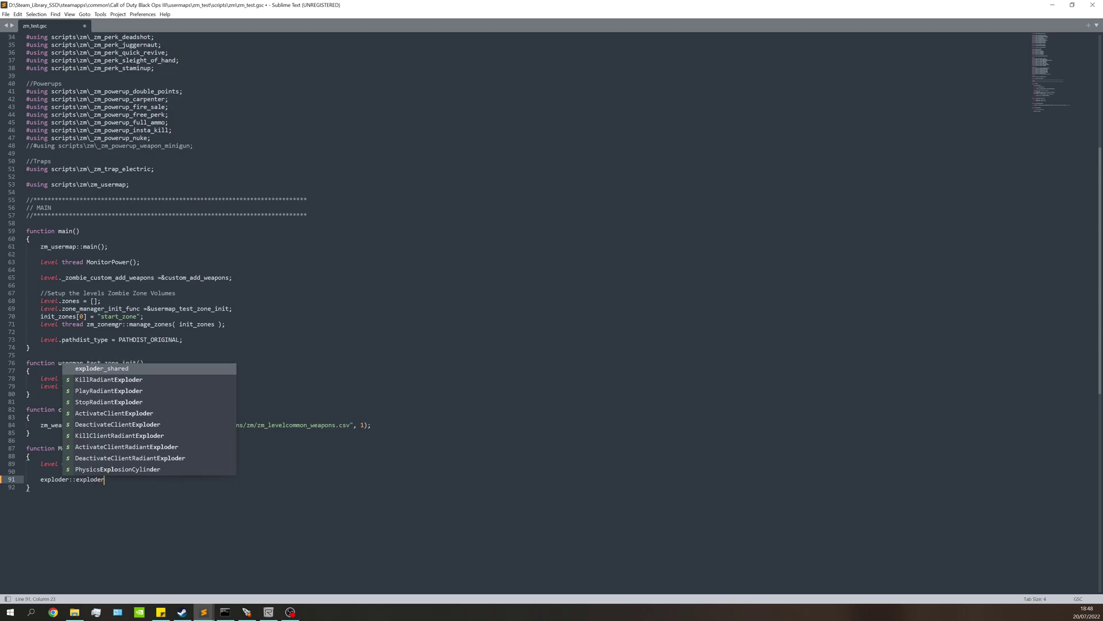
text(()
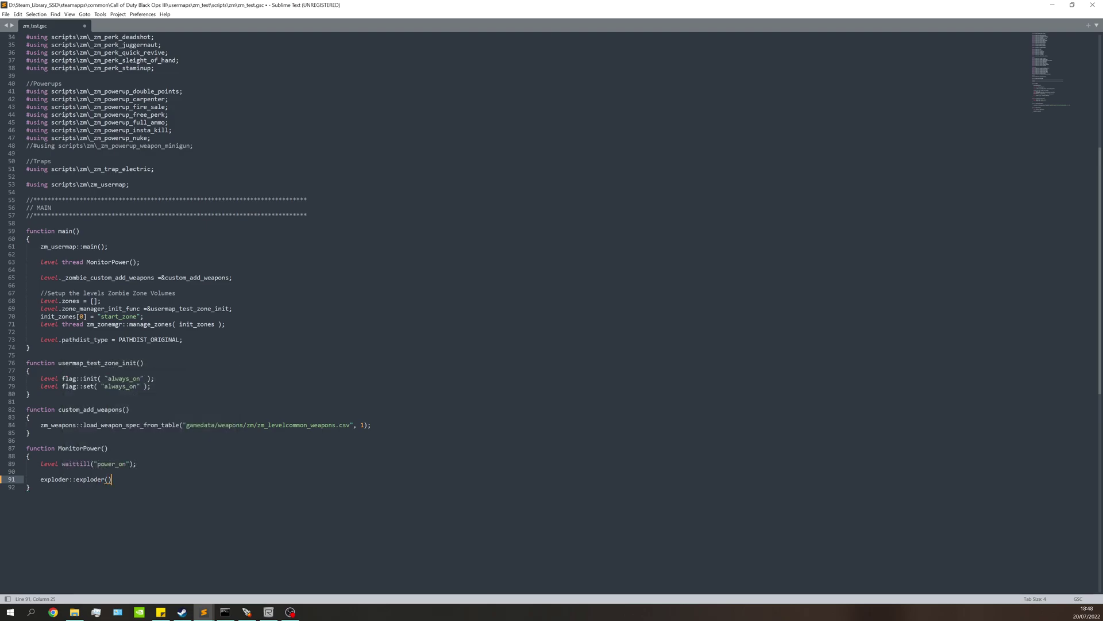
text(;)
text(")
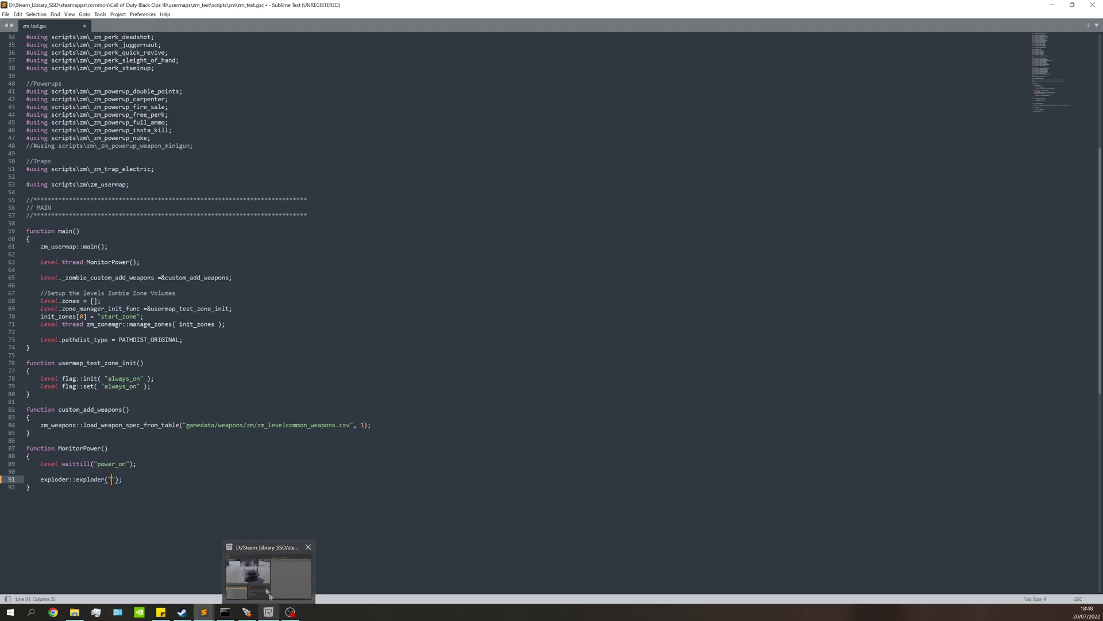
Check the exploder's name in the Radiant map editor and enter power_fx as the argument of the script's exploder::exploder call
click(268, 611)
click(596, 91)
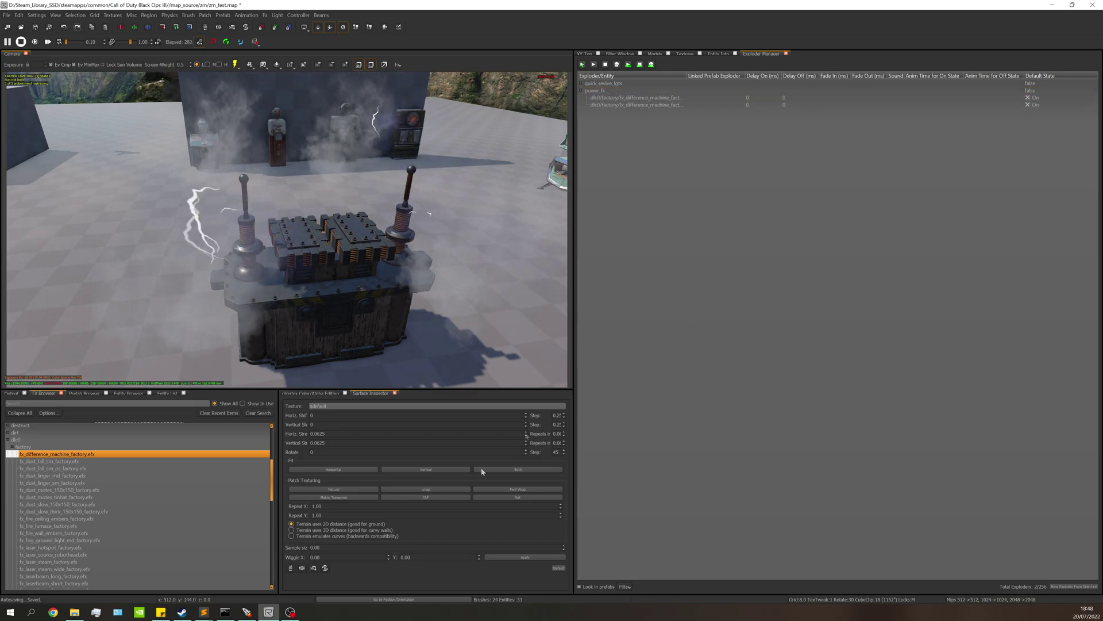
mouse_move(204, 613)
click(230, 575)
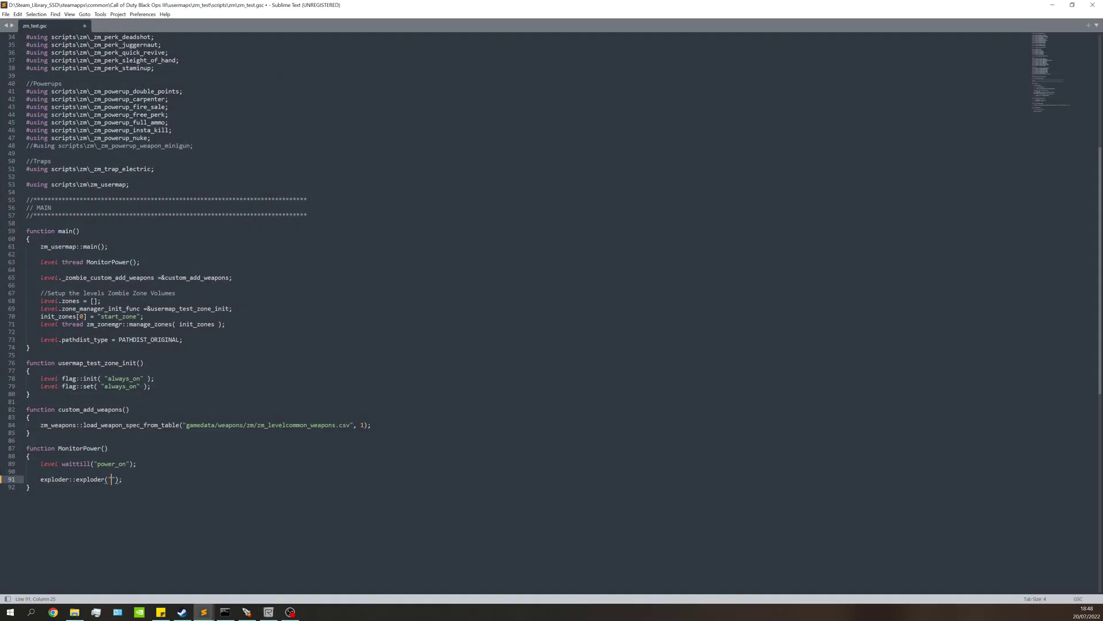
text(power_f)
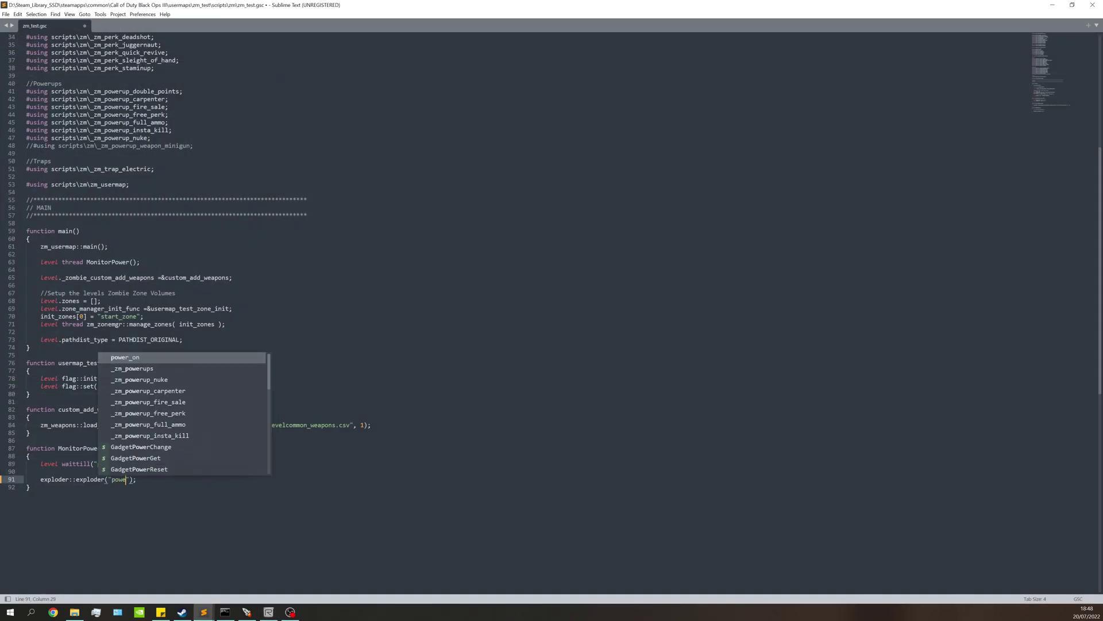
text(x)
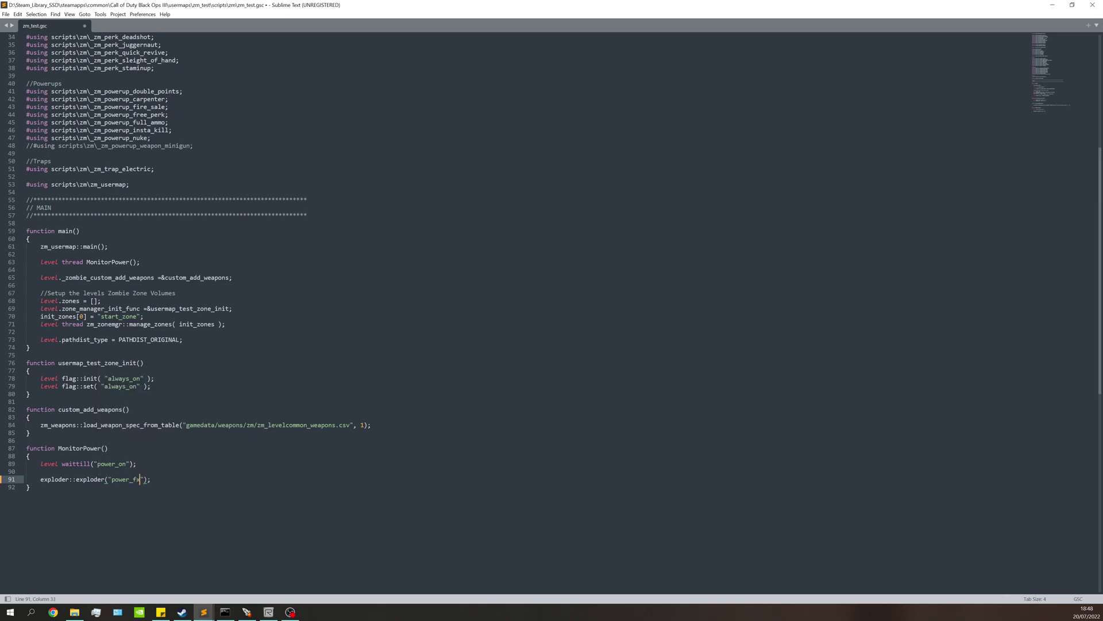
click(30, 456)
drag(39, 480, 155, 479)
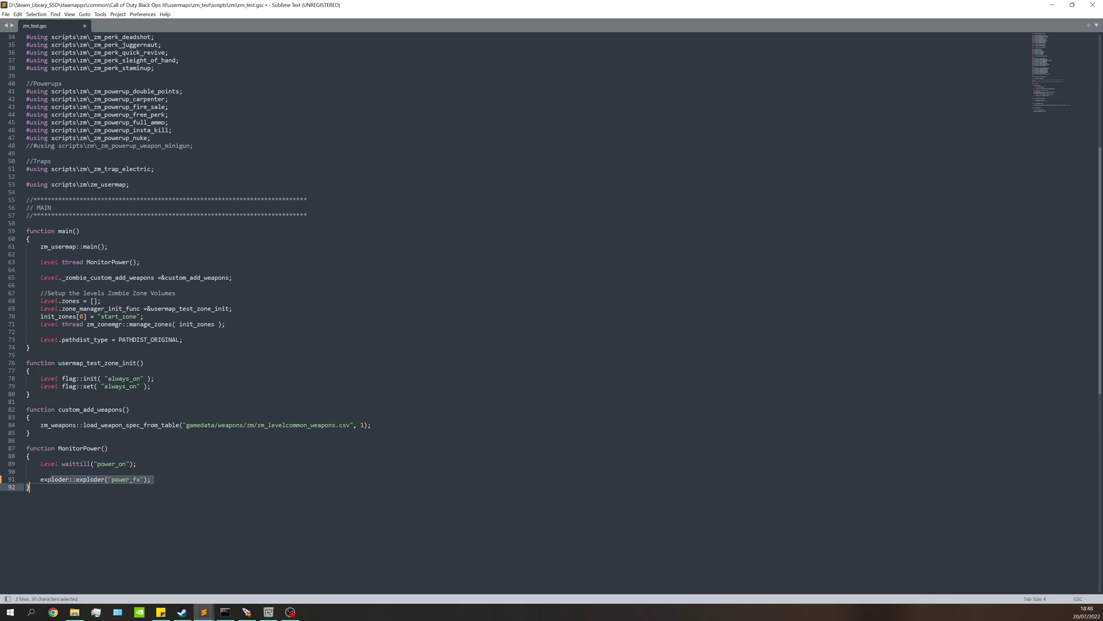
click(170, 483)
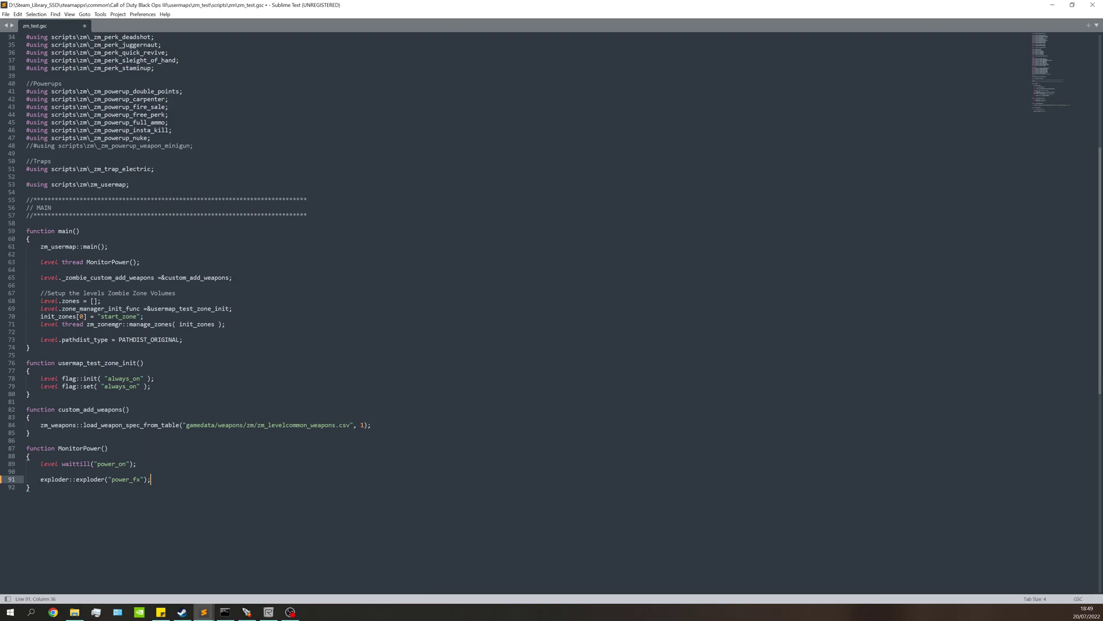
Duplicate the exploder call below itself after a blank line and change the copy to exploder::kill_exploder("power_fx");
key(shift+Home)
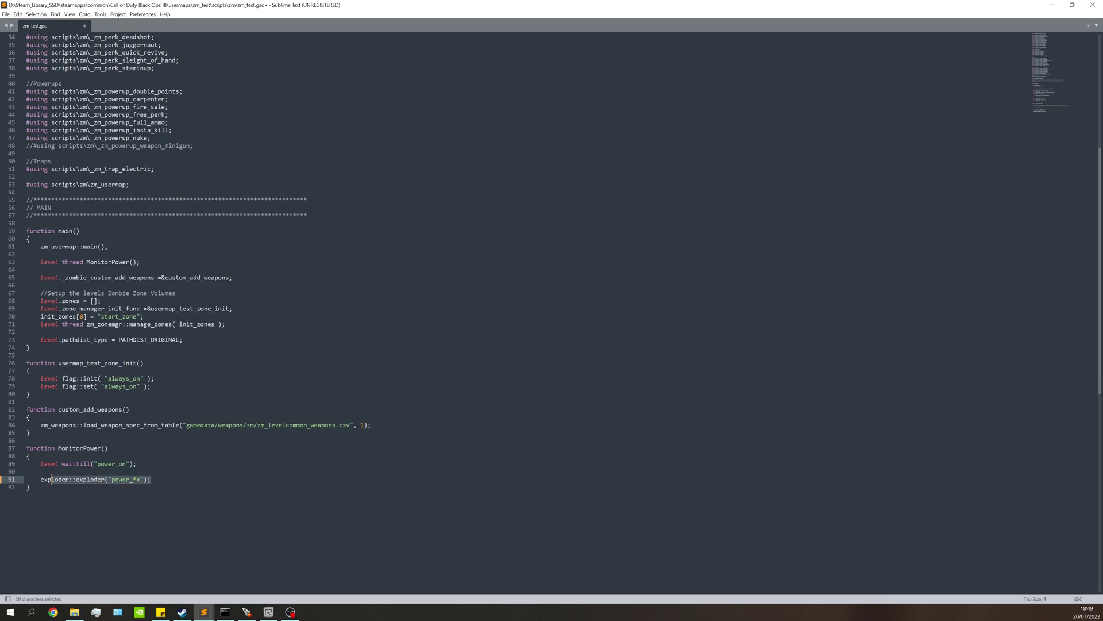
key(ctrl+c)
key(End)
key(Return)
key(Return)
key(ctrl+v)
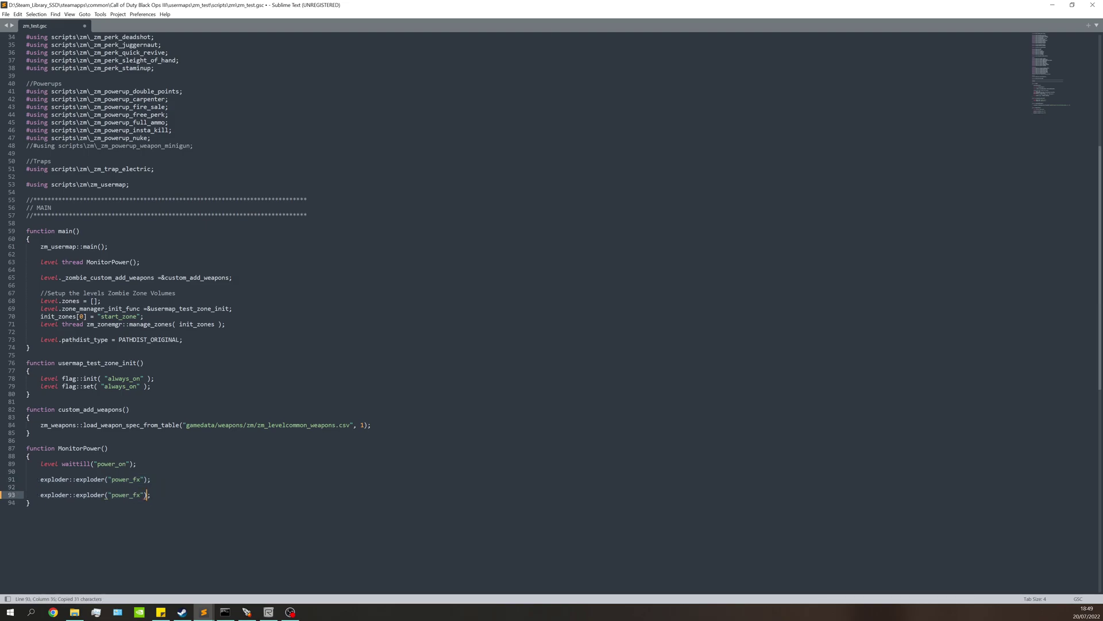
key(Left)
text(kill_)
Insert wait(5); on its own line between the exploder and kill_exploder calls, and save the script
click(150, 479)
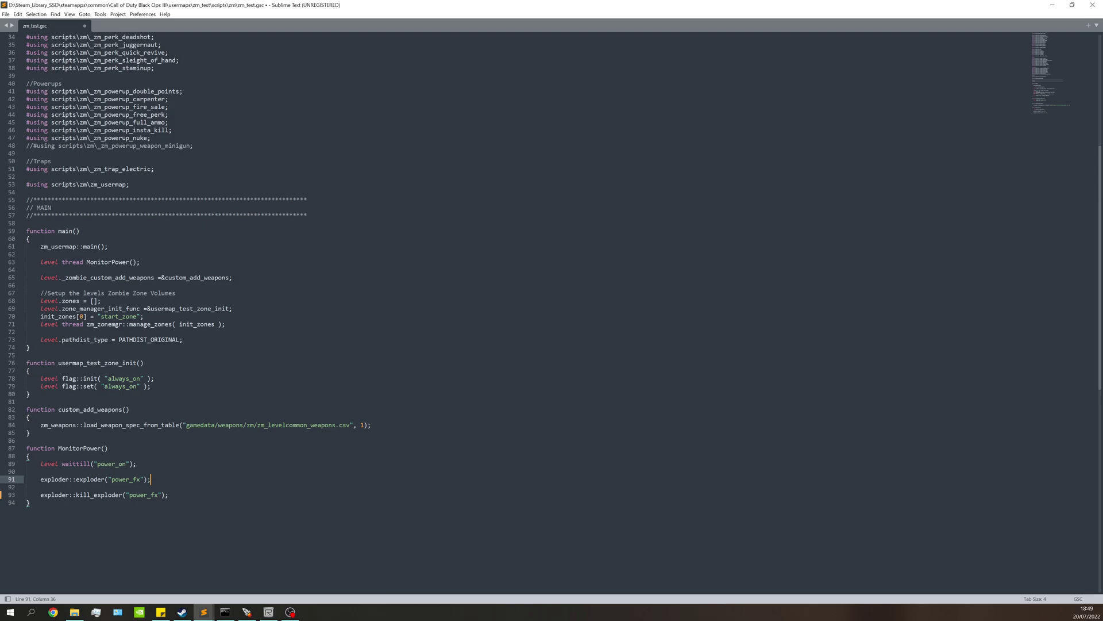
drag(86, 479, 118, 480)
click(150, 480)
key(Return)
key(Return)
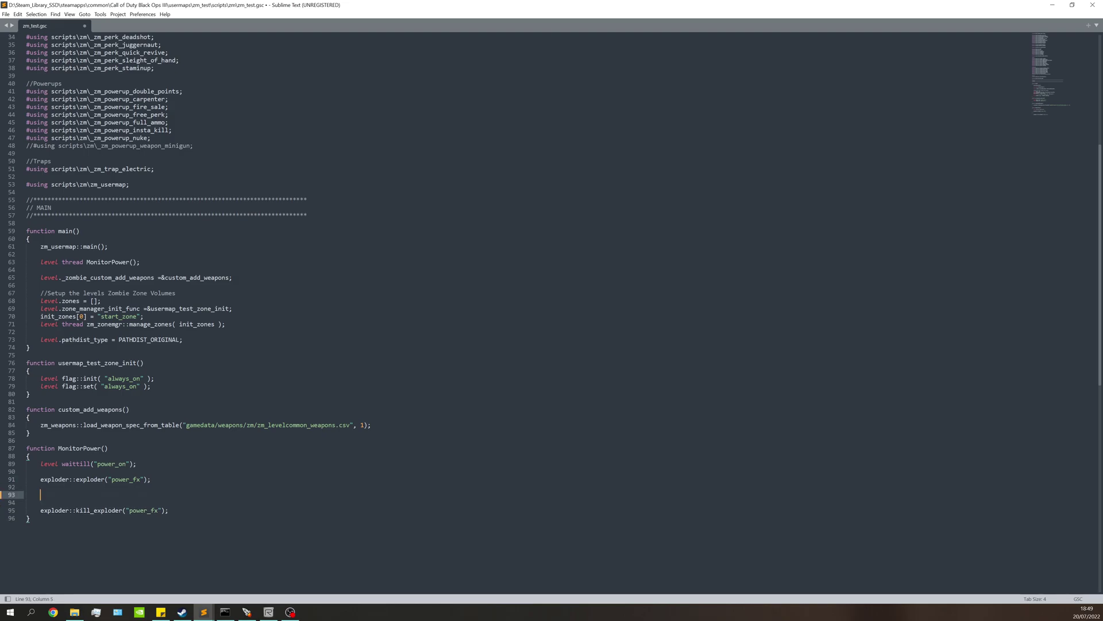
text(wait(5);)
click(55, 510)
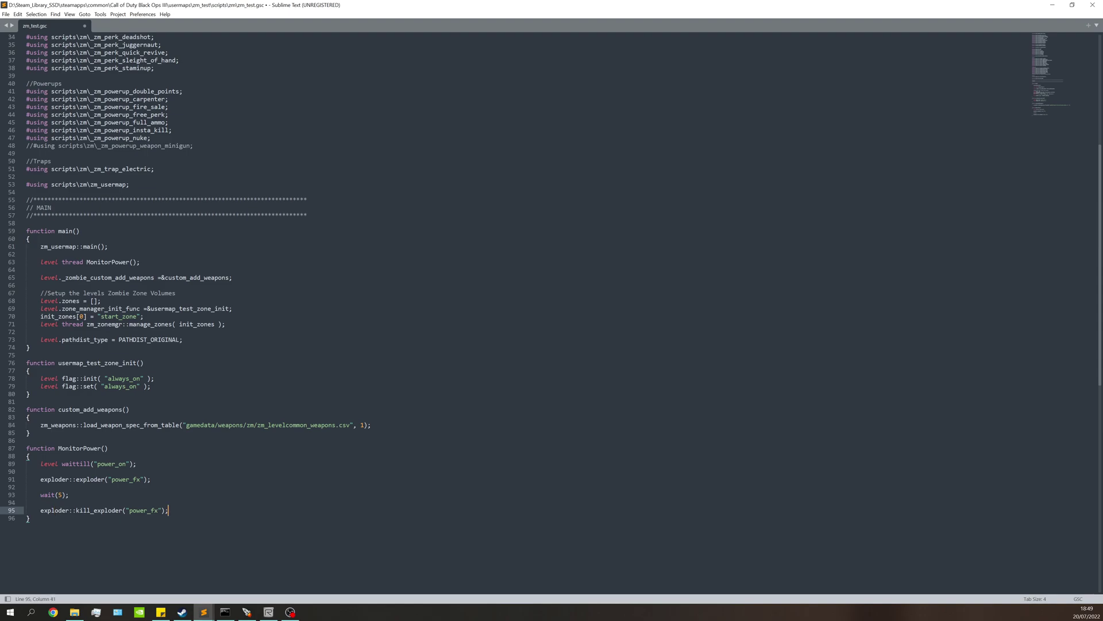
click(154, 378)
key(ctrl+s)
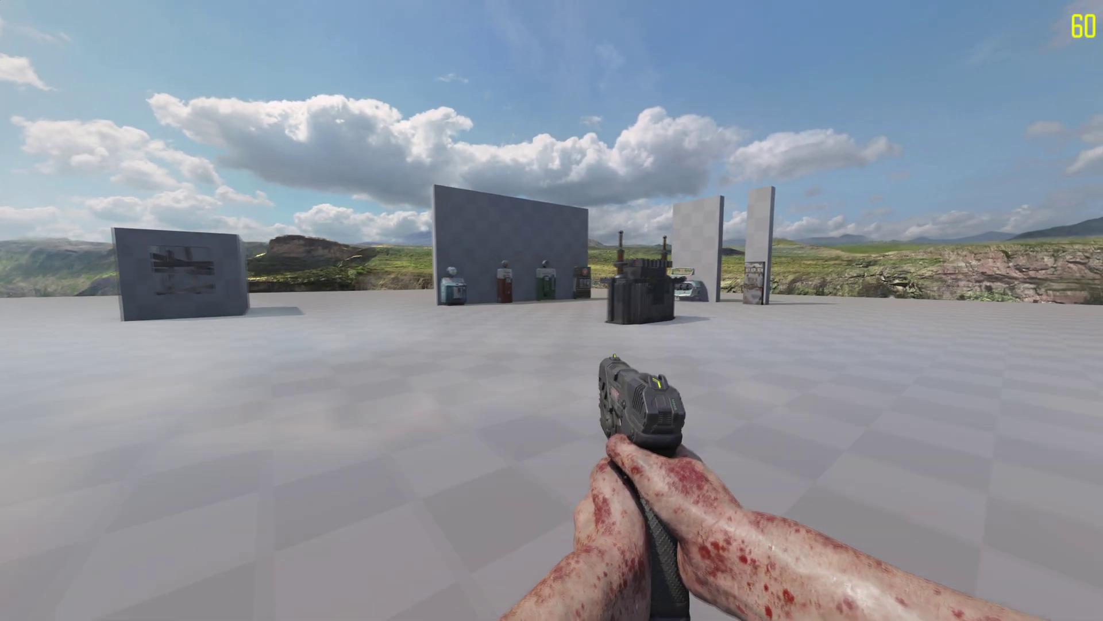
Run up to the generator in the running zm_test map and look at its coils
key(w)
key(shift)
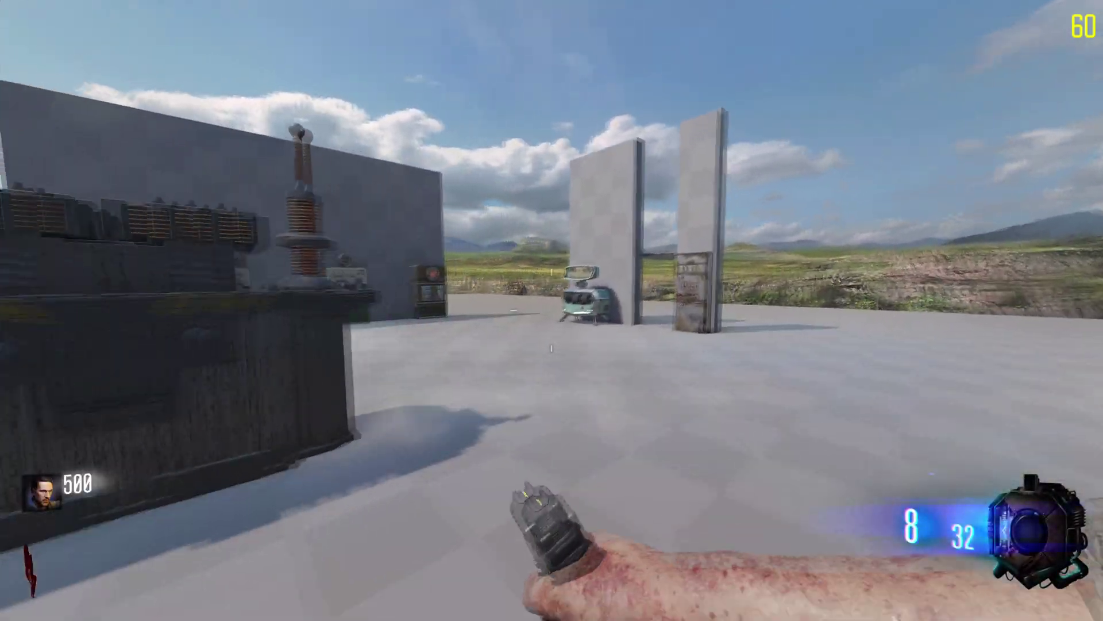
key(w)
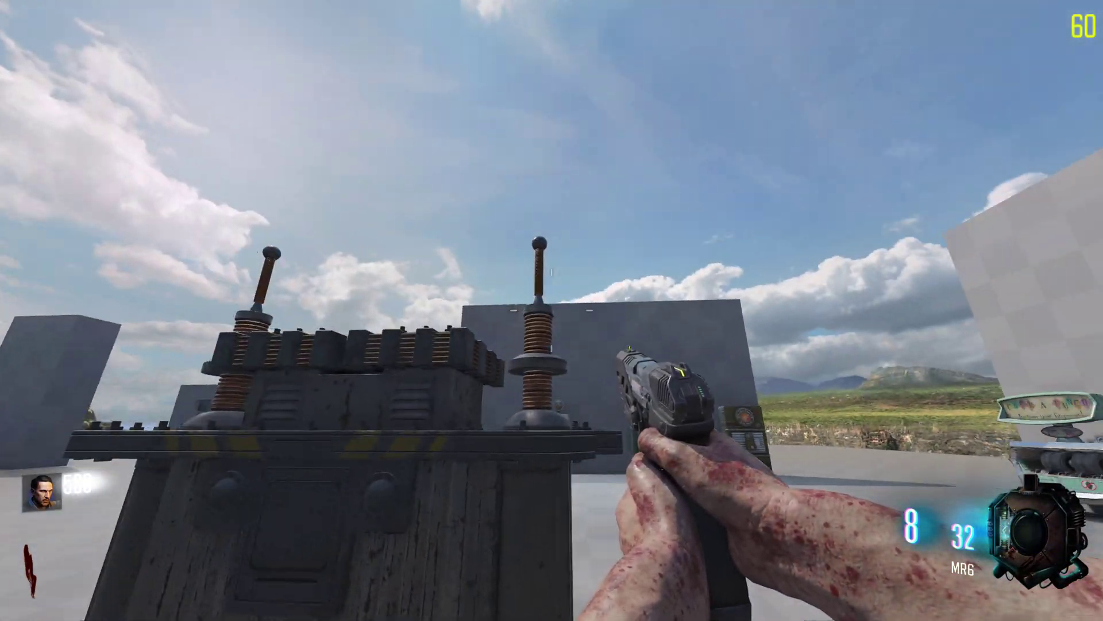
Run from the generator to the power switch on the narrow pillar and turn on the map's power
key(w)
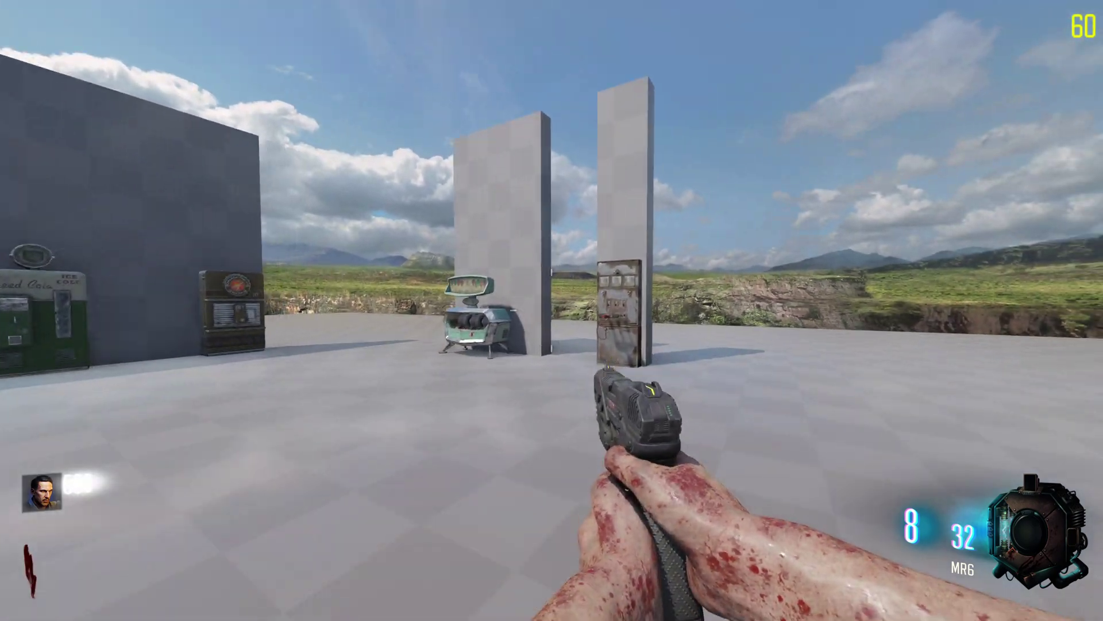
key(shift)
key(w)
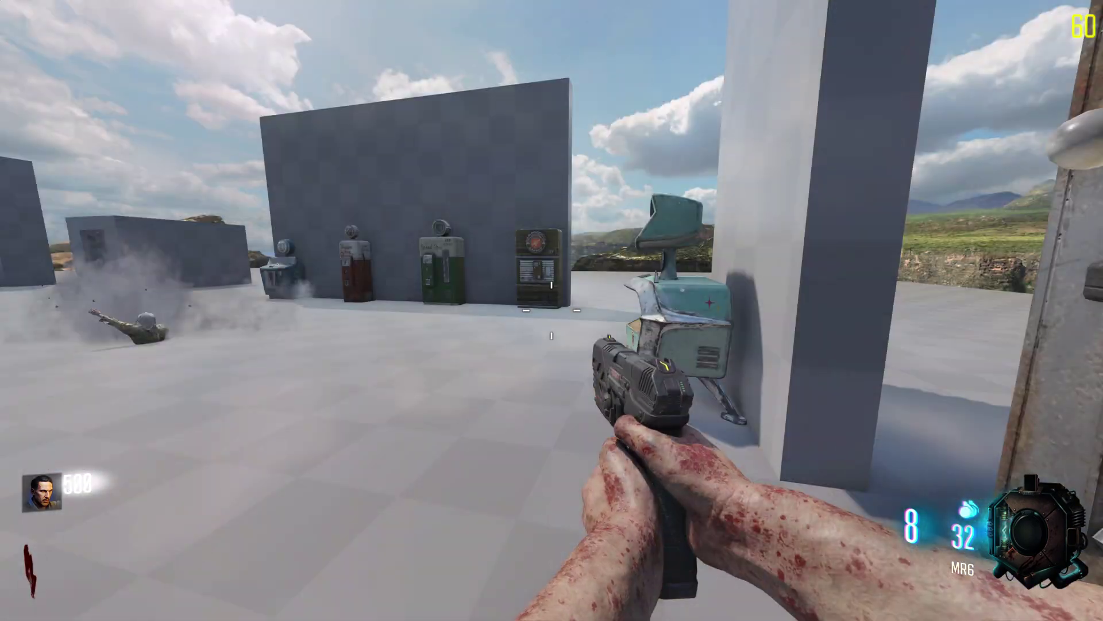
Return to the generator and check from several sides whether the power_fx effects play on its coils and stop after the wait
key(w)
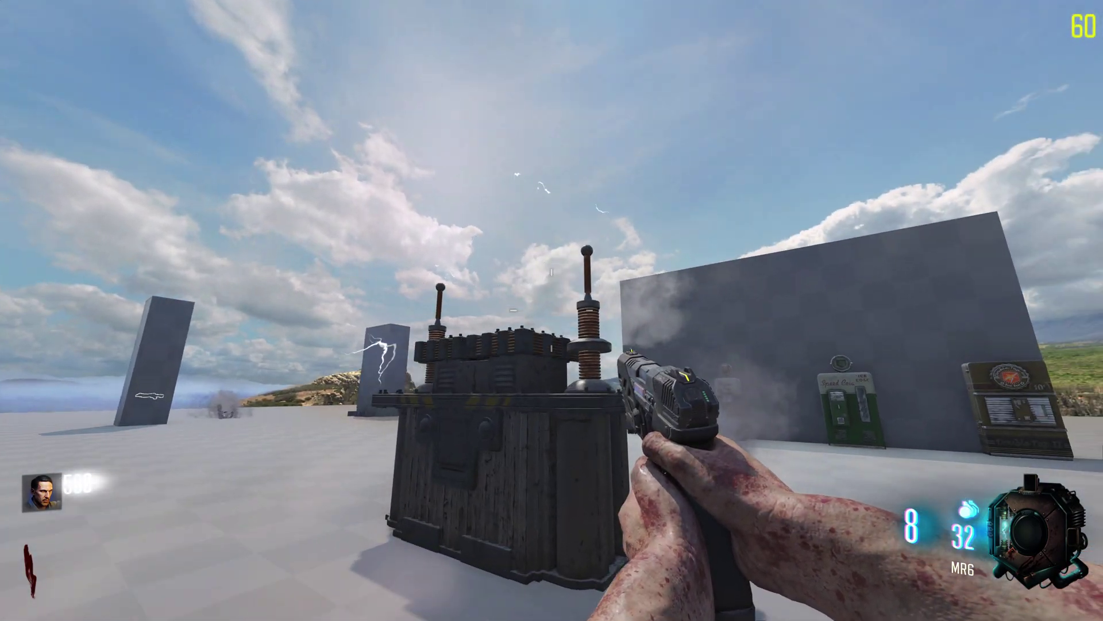
key(a)
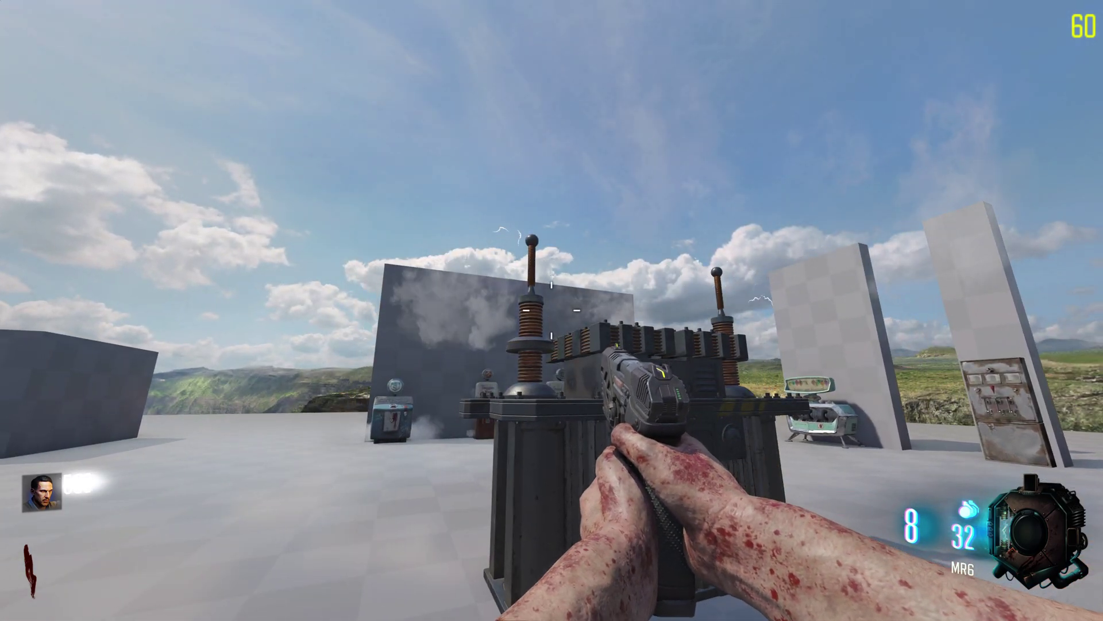
key(d)
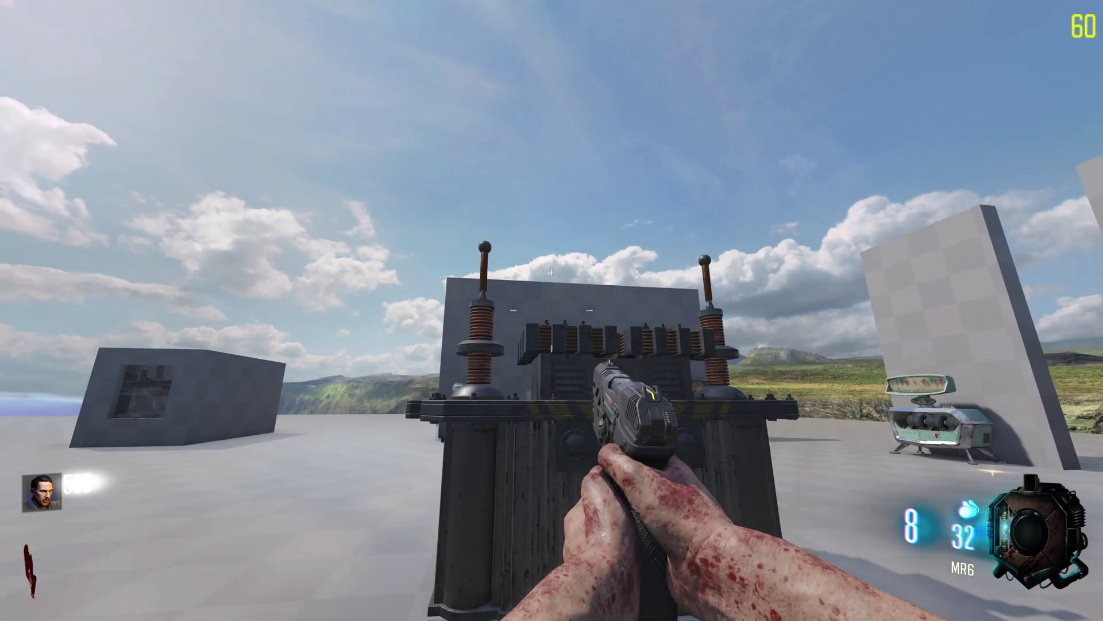
key(s)
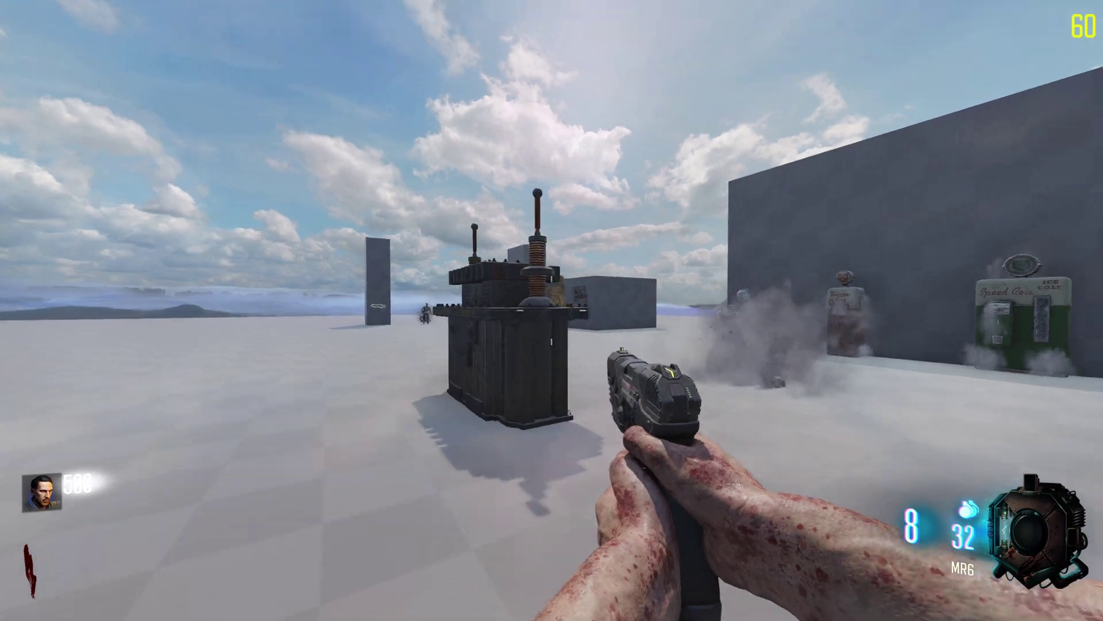
key(w)
key(s)
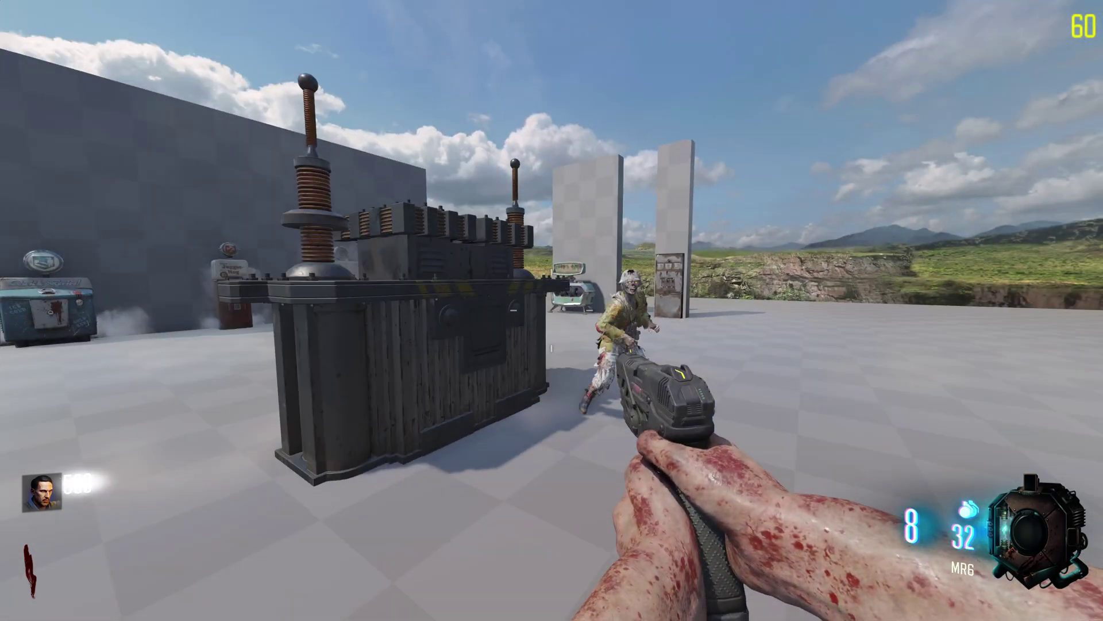
key(d)
key(w)
key(w)
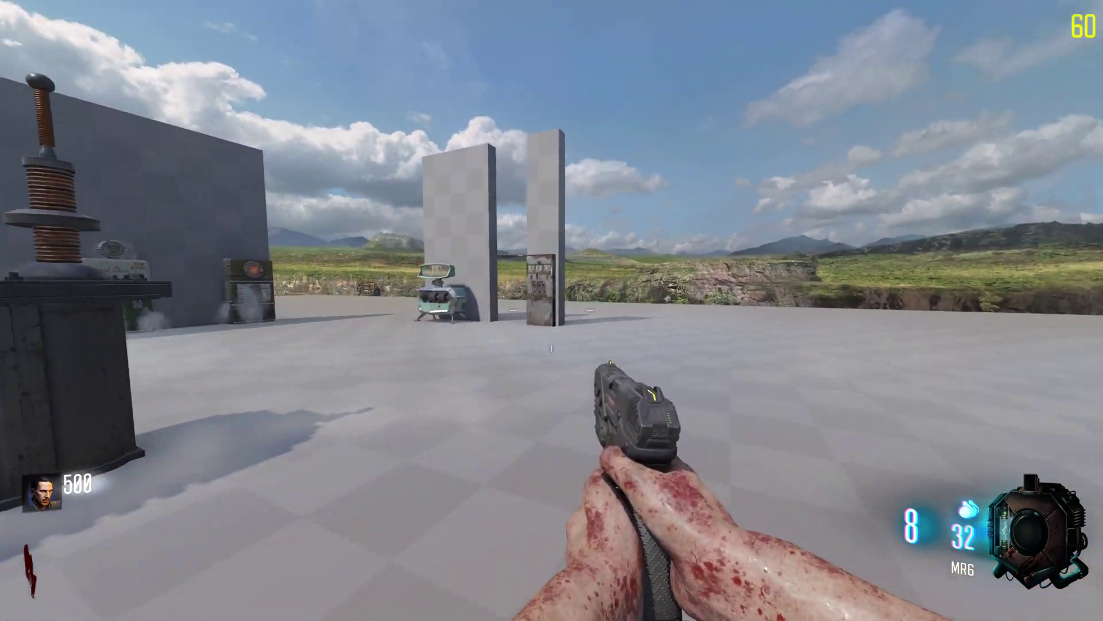
key(d)
key(s)
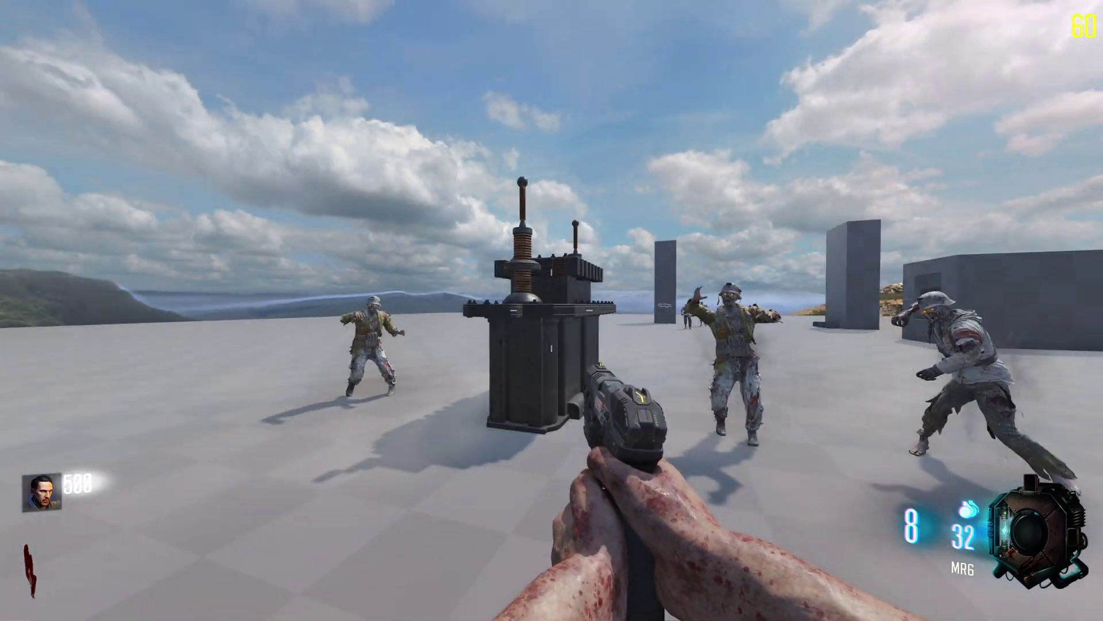
key(w)
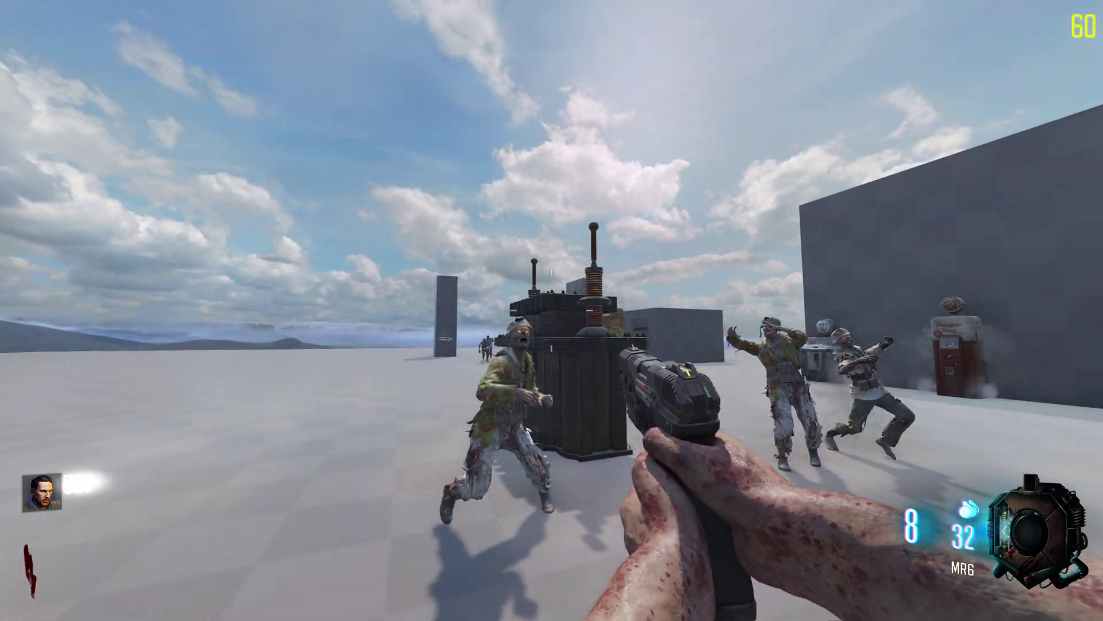
key(w)
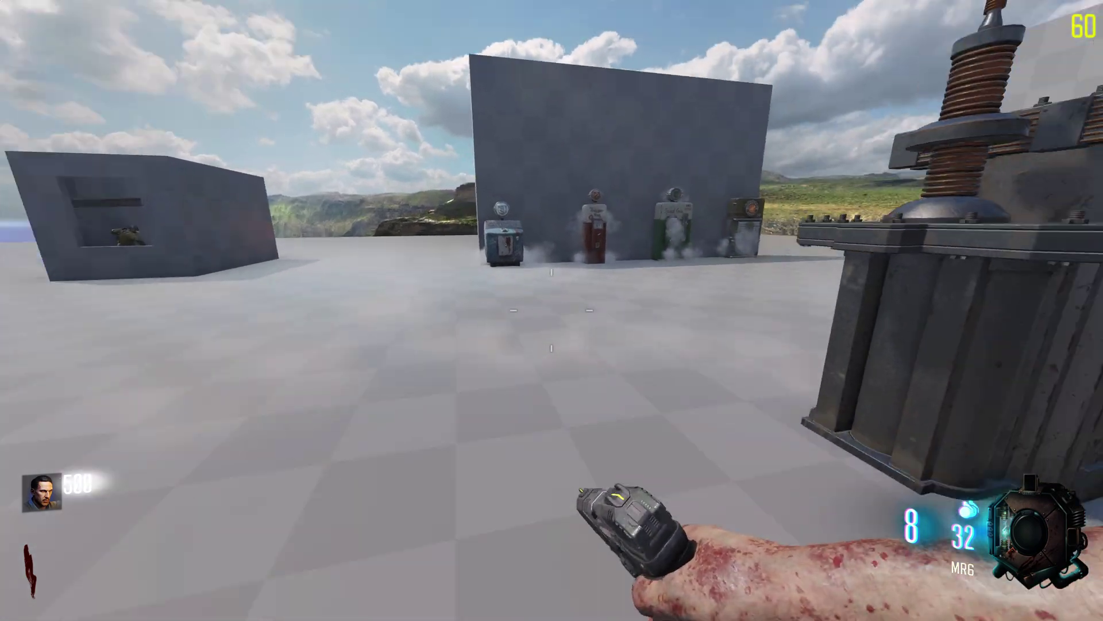
key(s)
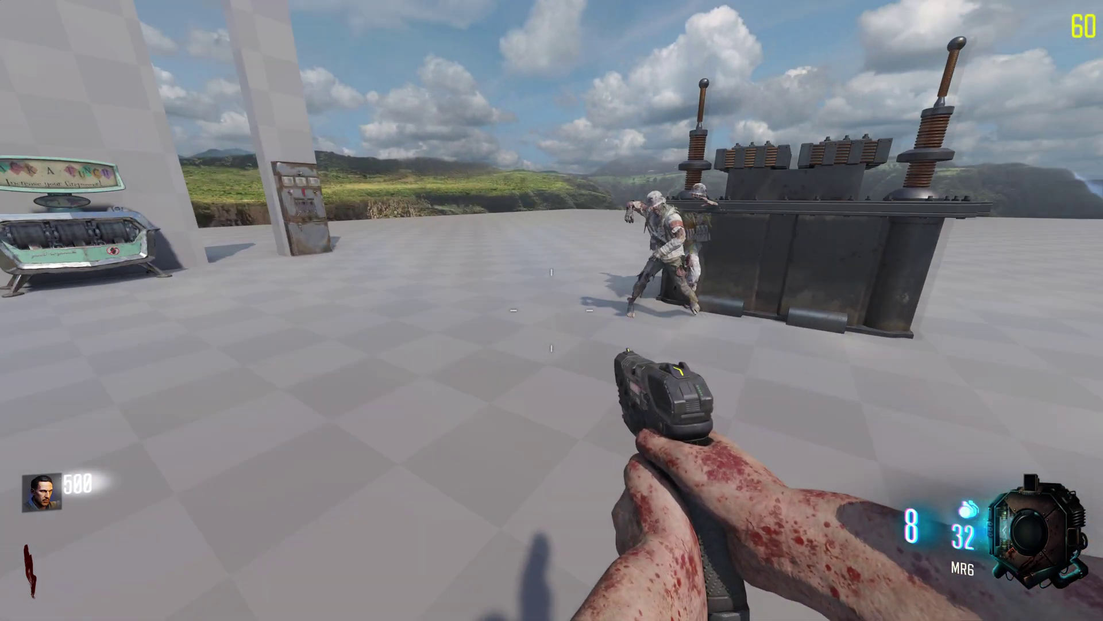
key(w)
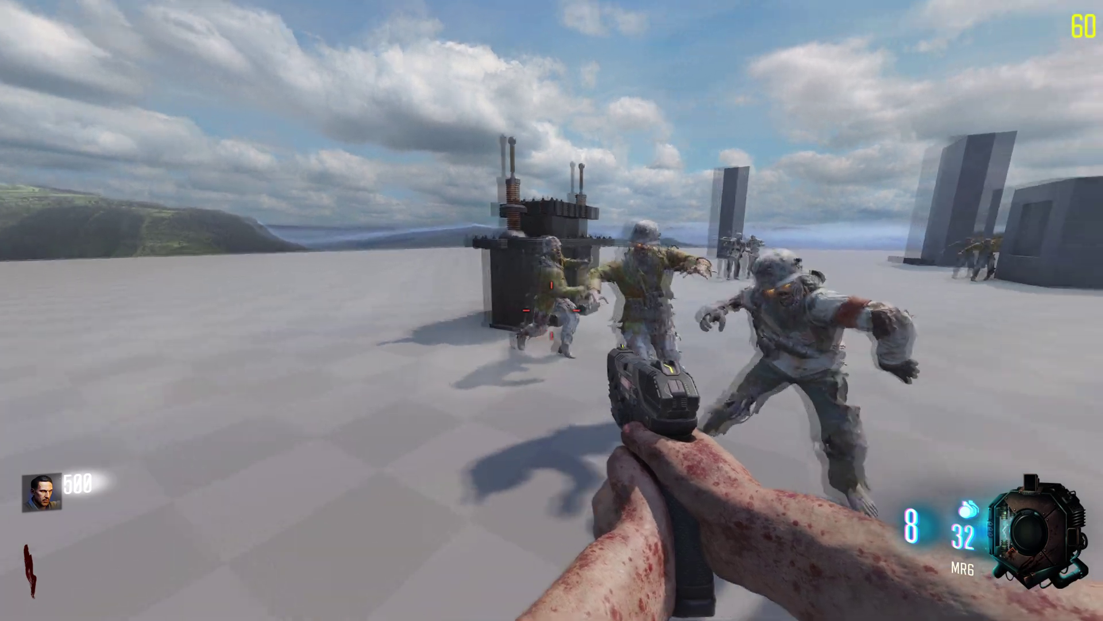
key(w)
key(w)
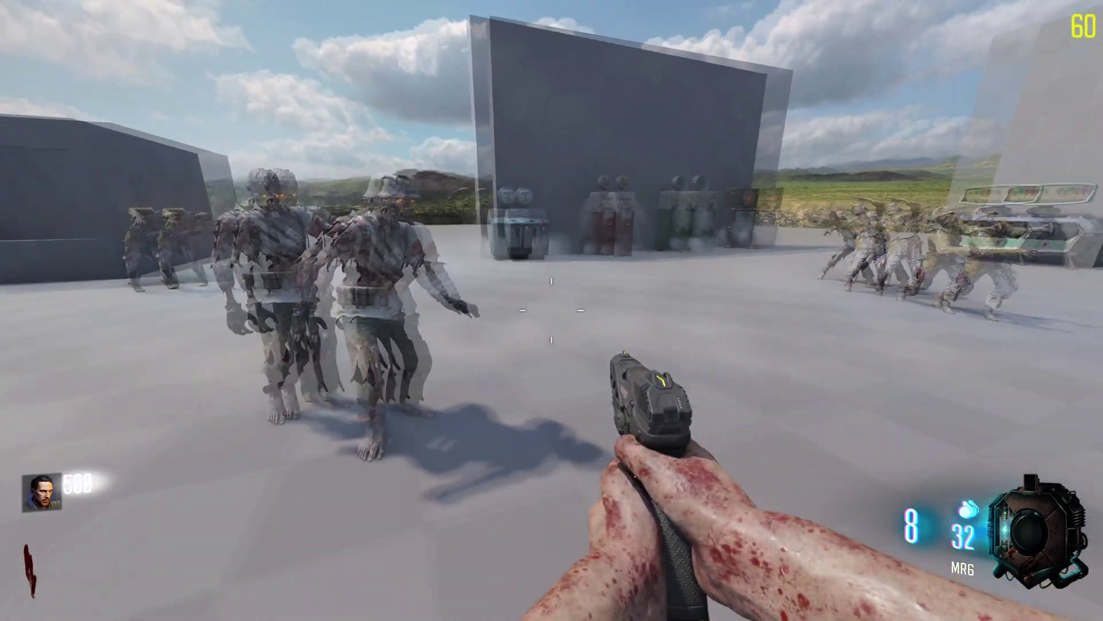
key(s)
key(w)
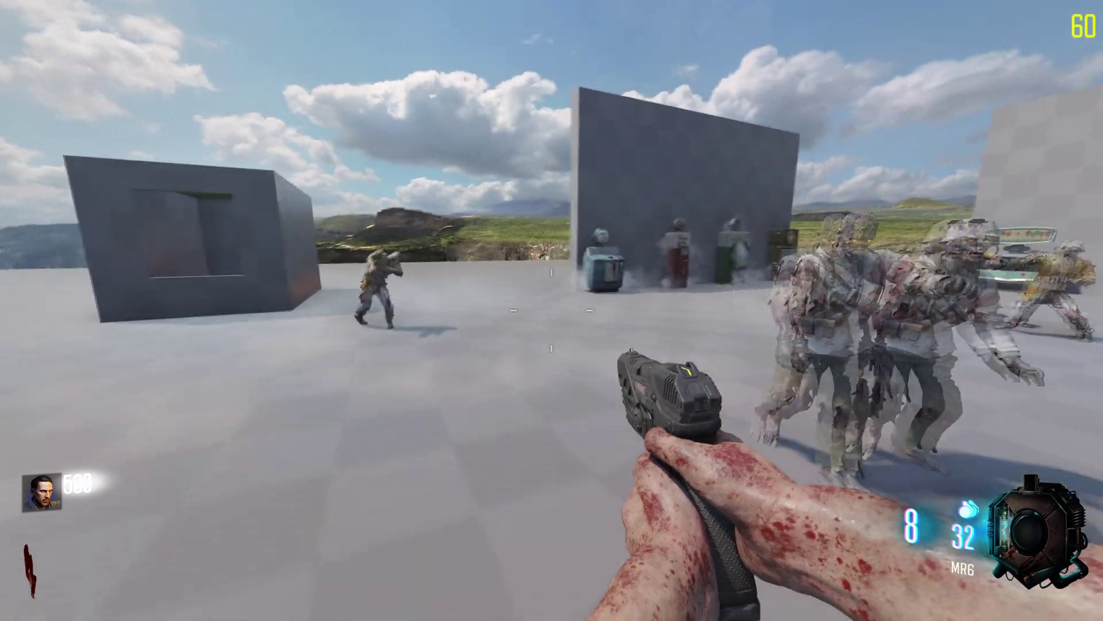
key(shift)
key(w)
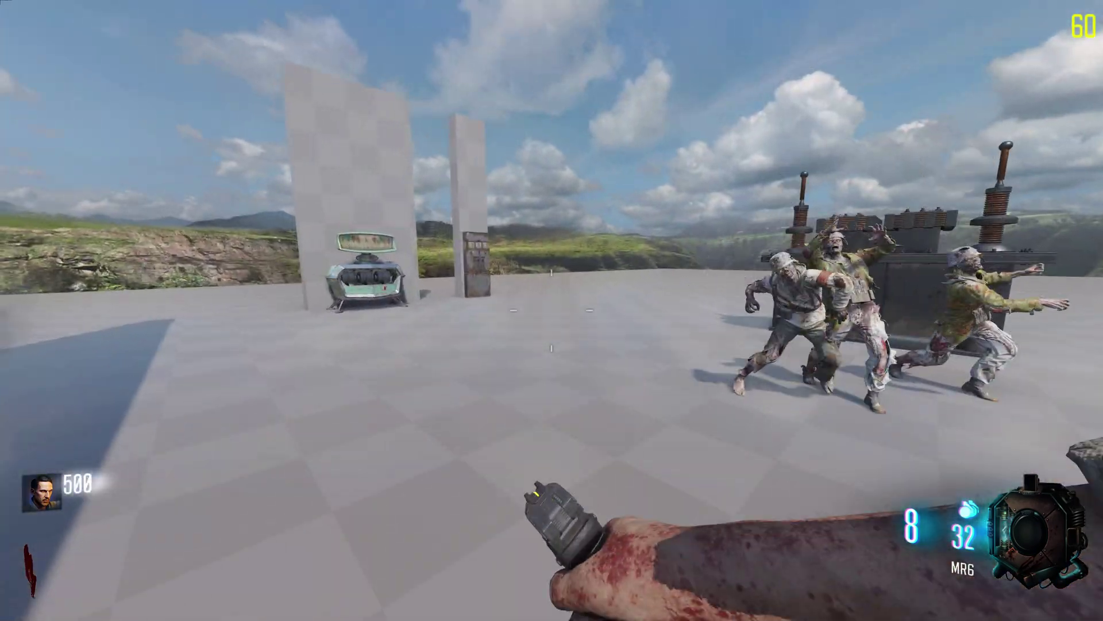